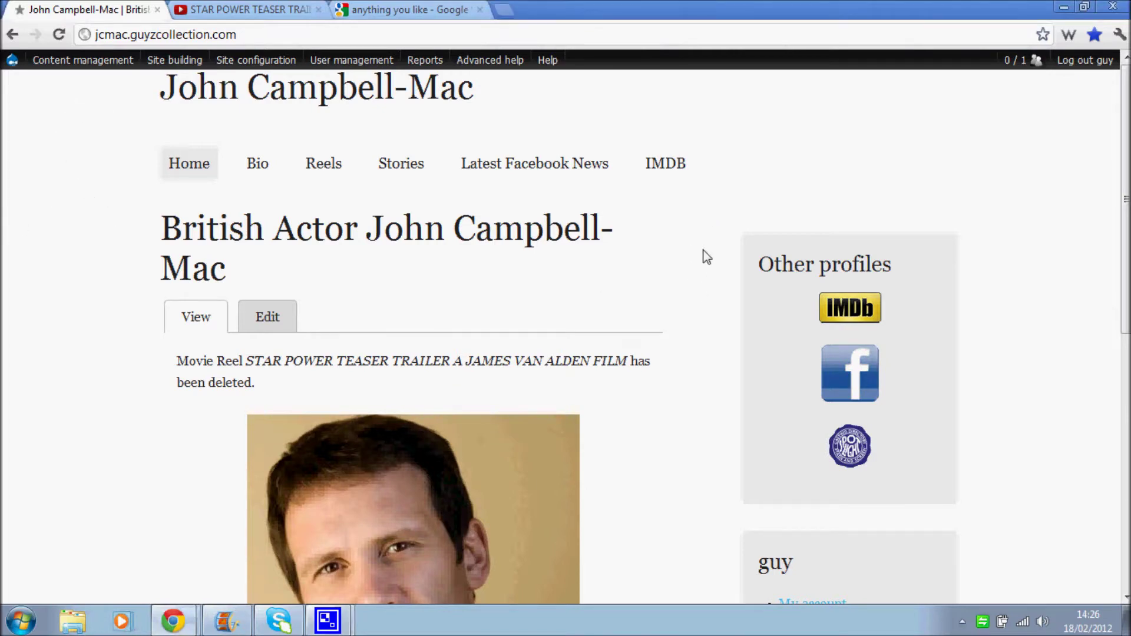
# - Go to the Create content page from the user menu
pyautogui.scroll(-5, 708, 257)
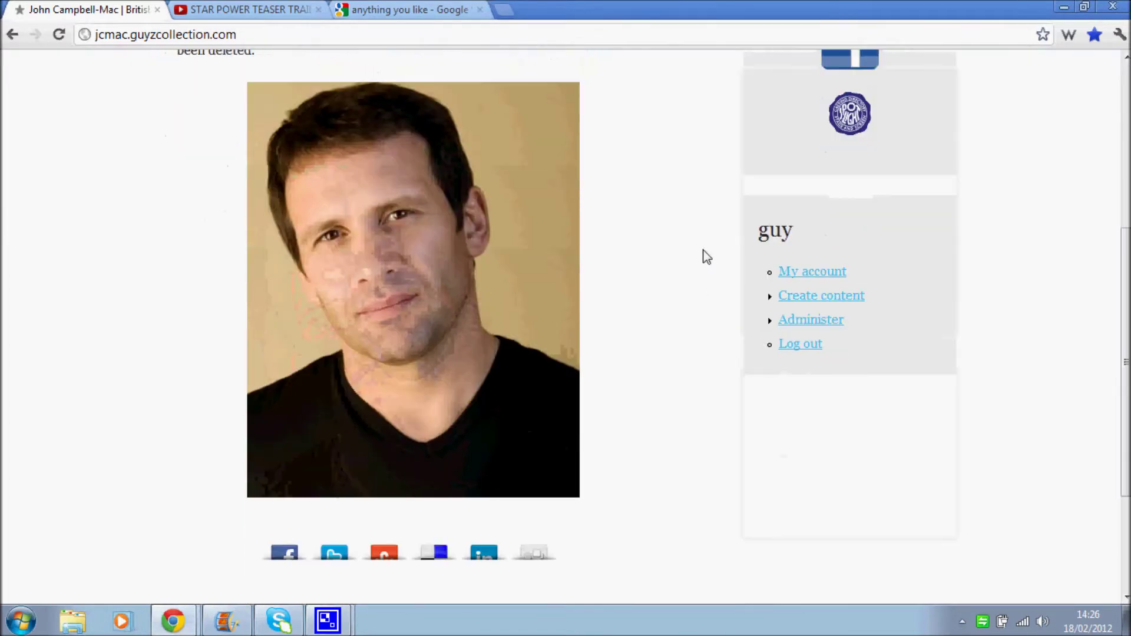
pyautogui.click(792, 302)
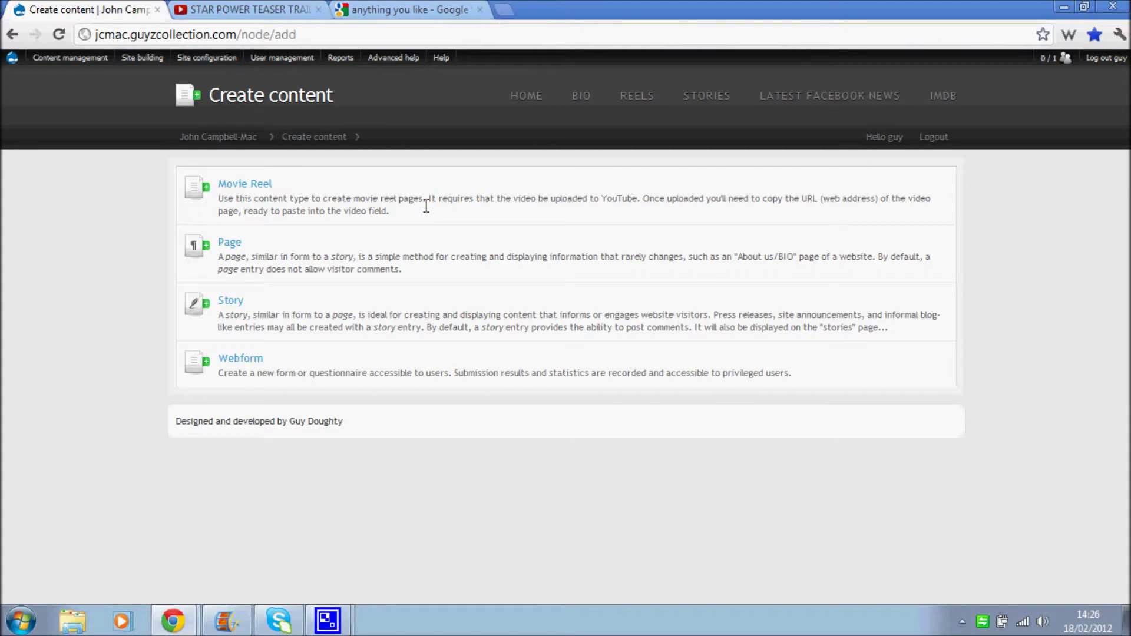
# - Start a new Movie Reel, then bring up the Star Power trailer's YouTube page
pyautogui.click(247, 186)
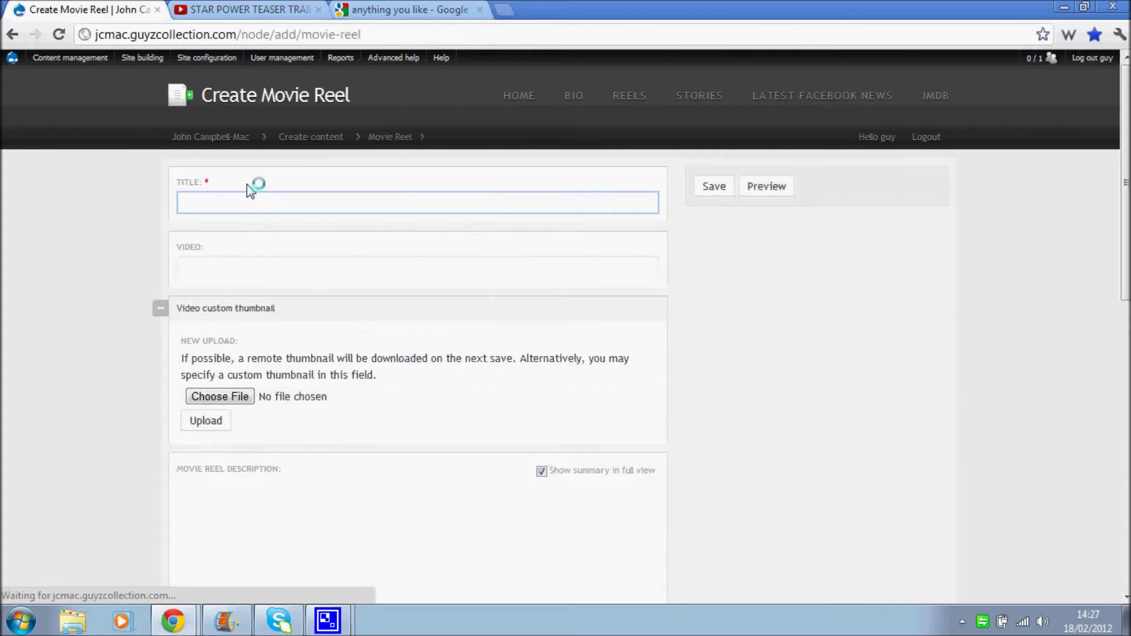
pyautogui.click(195, 202)
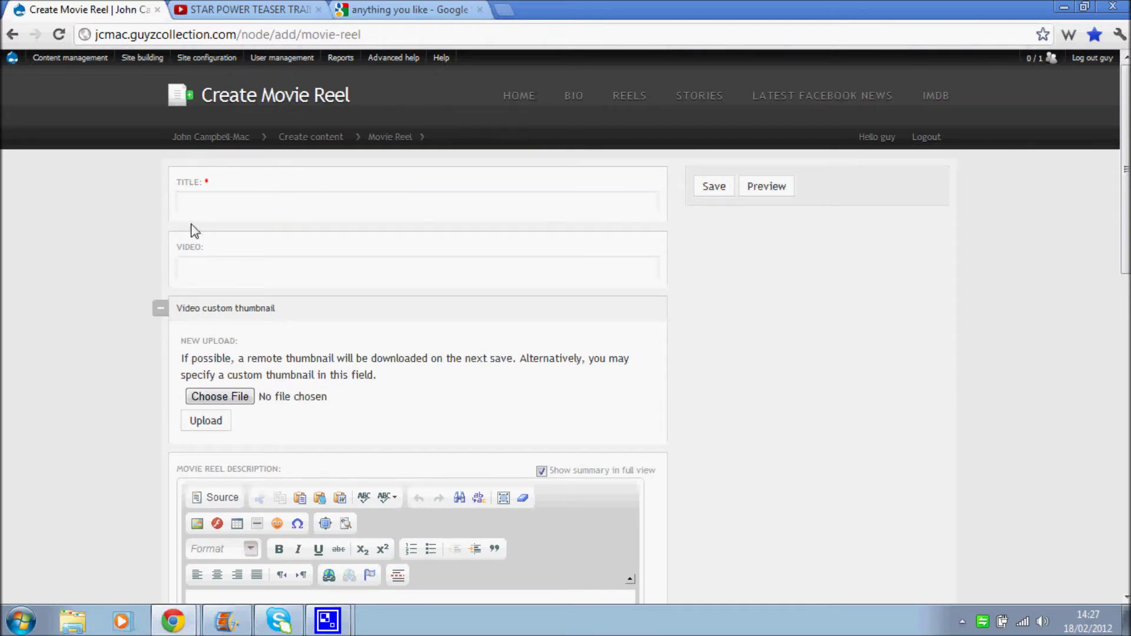
pyautogui.click(229, 9)
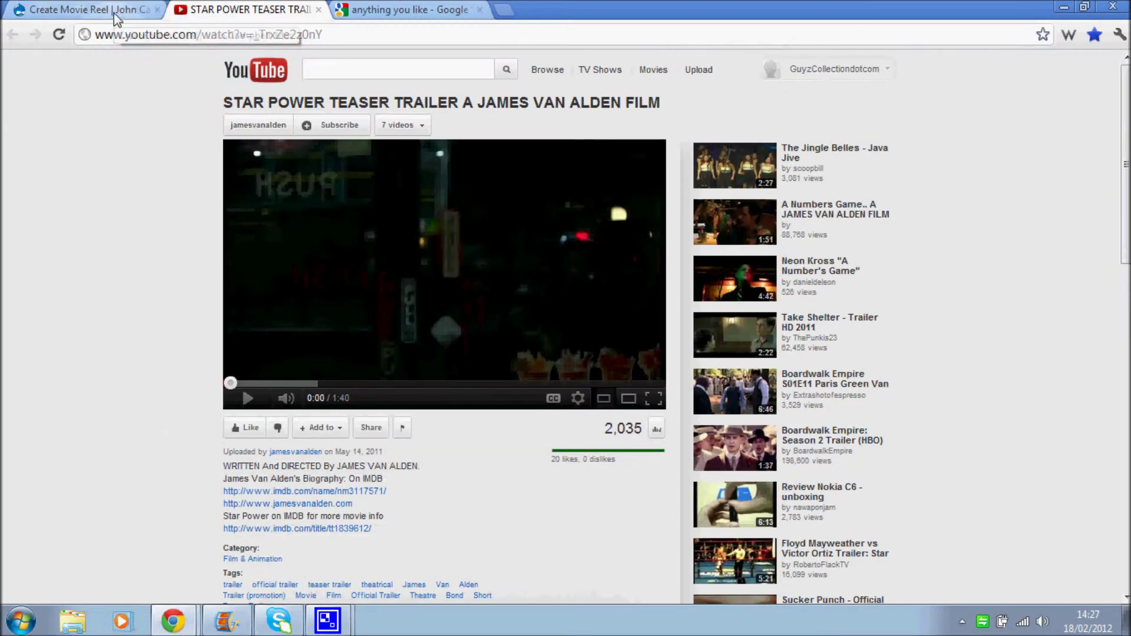
# - Copy the YouTube video's full title into the Movie Reel Title field
pyautogui.moveTo(223, 106); pyautogui.dragTo(657, 102)
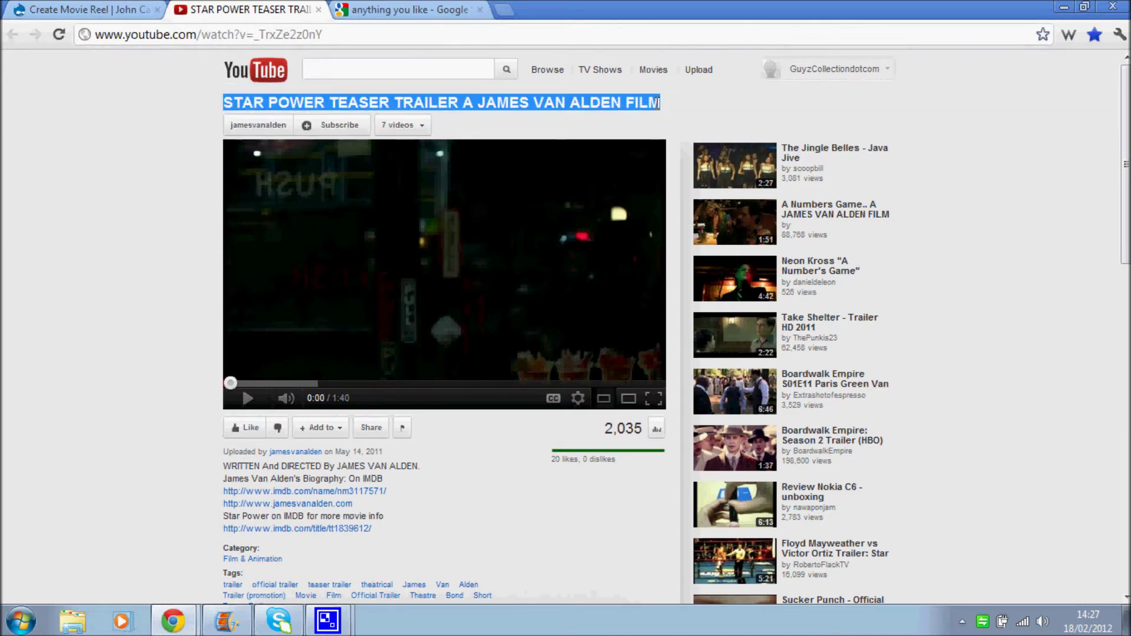
pyautogui.rightClick(344, 99)
pyautogui.click(386, 108)
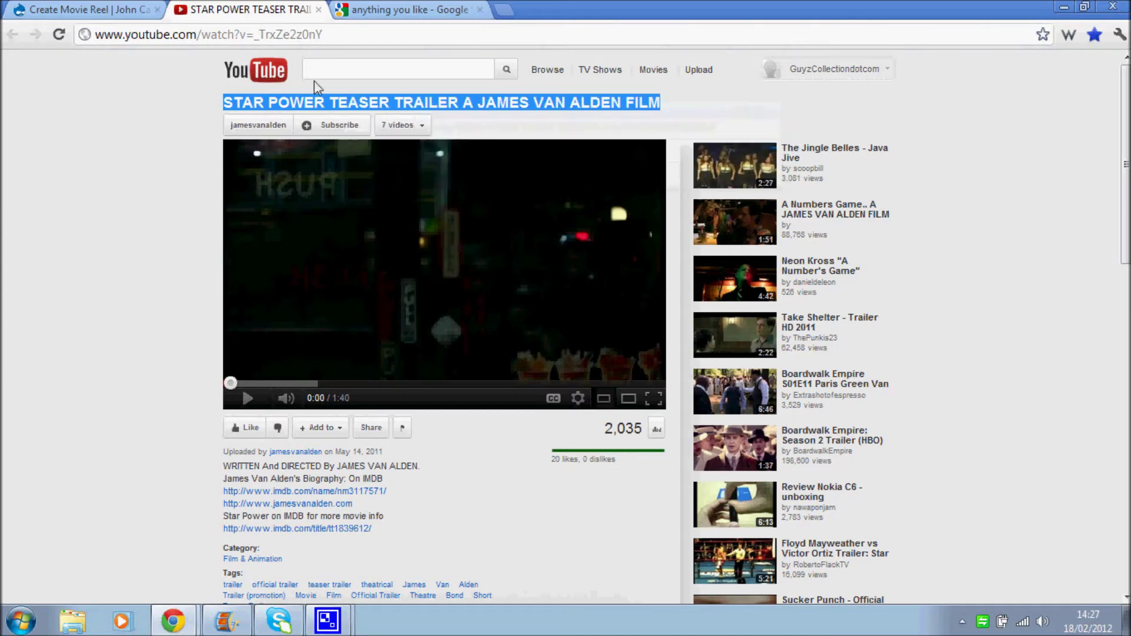
pyautogui.click(44, 9)
pyautogui.click(321, 199)
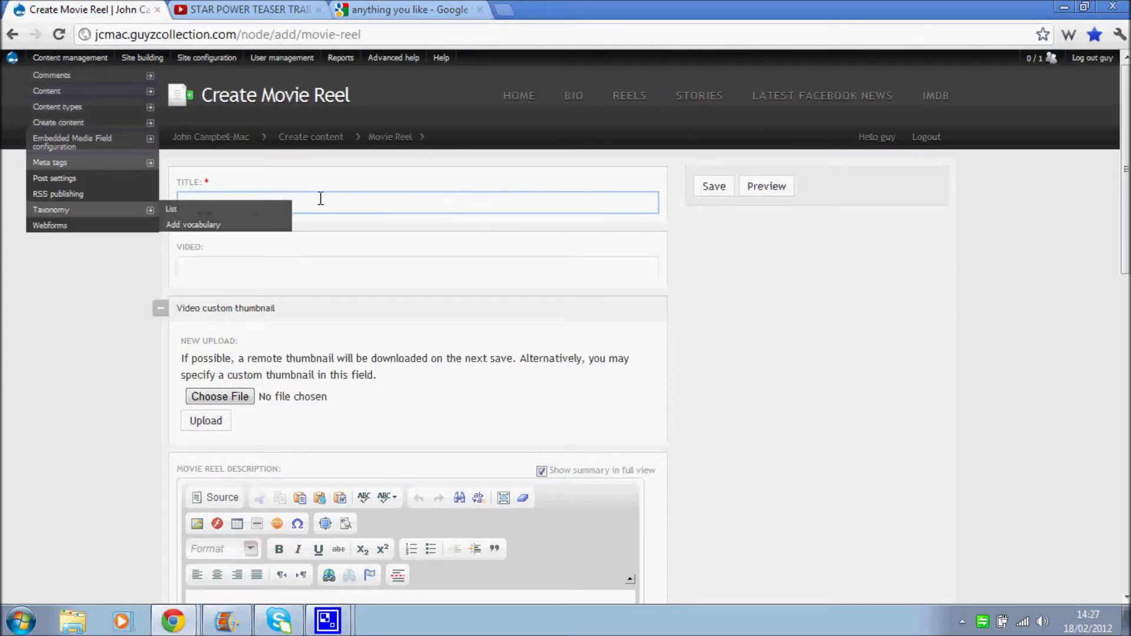
pyautogui.rightClick(298, 202)
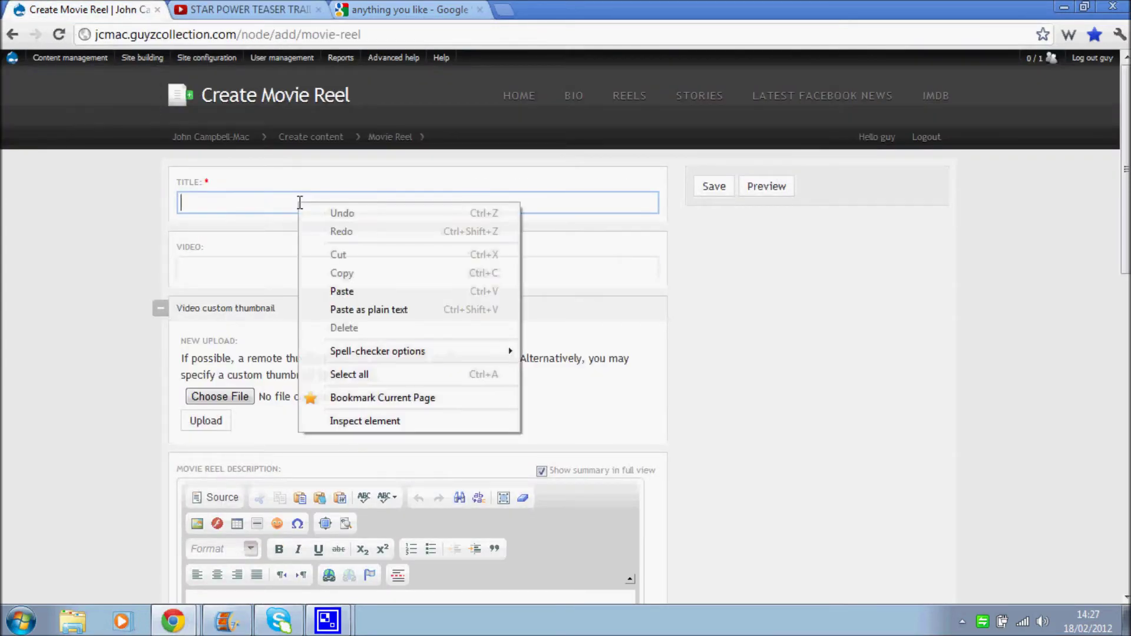
pyautogui.click(367, 298)
pyautogui.click(333, 272)
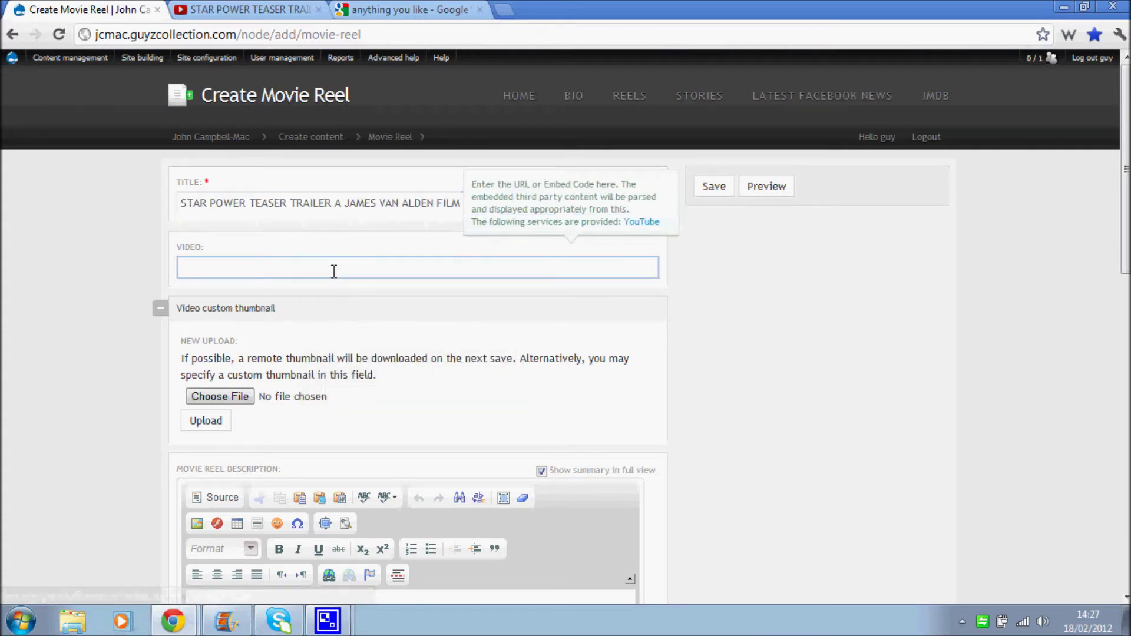
pyautogui.click(251, 10)
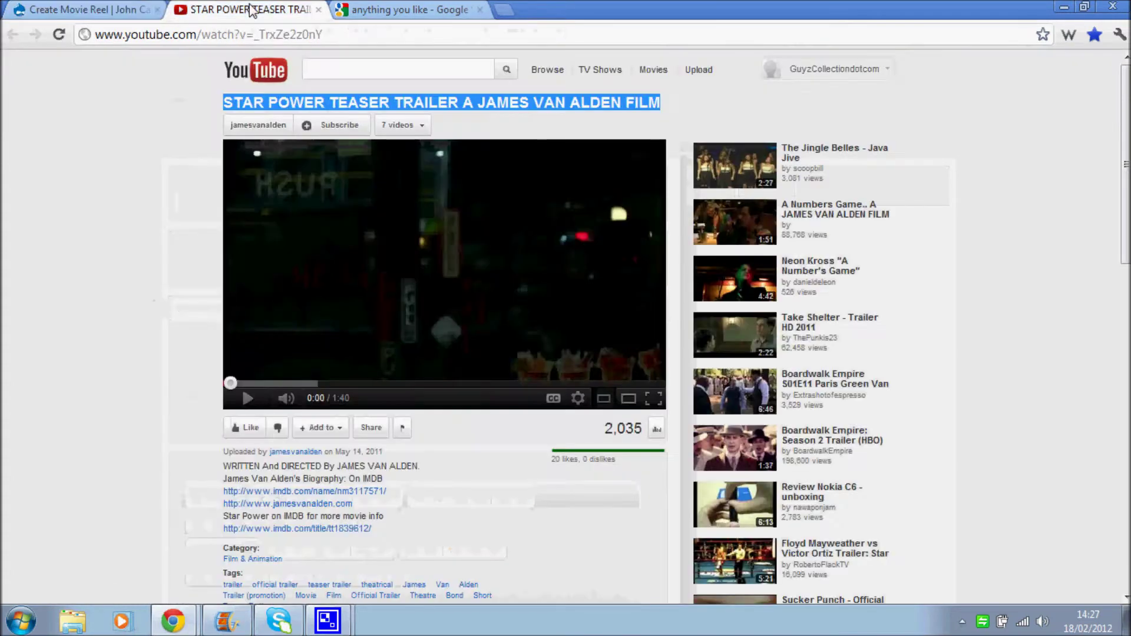
pyautogui.click(371, 35)
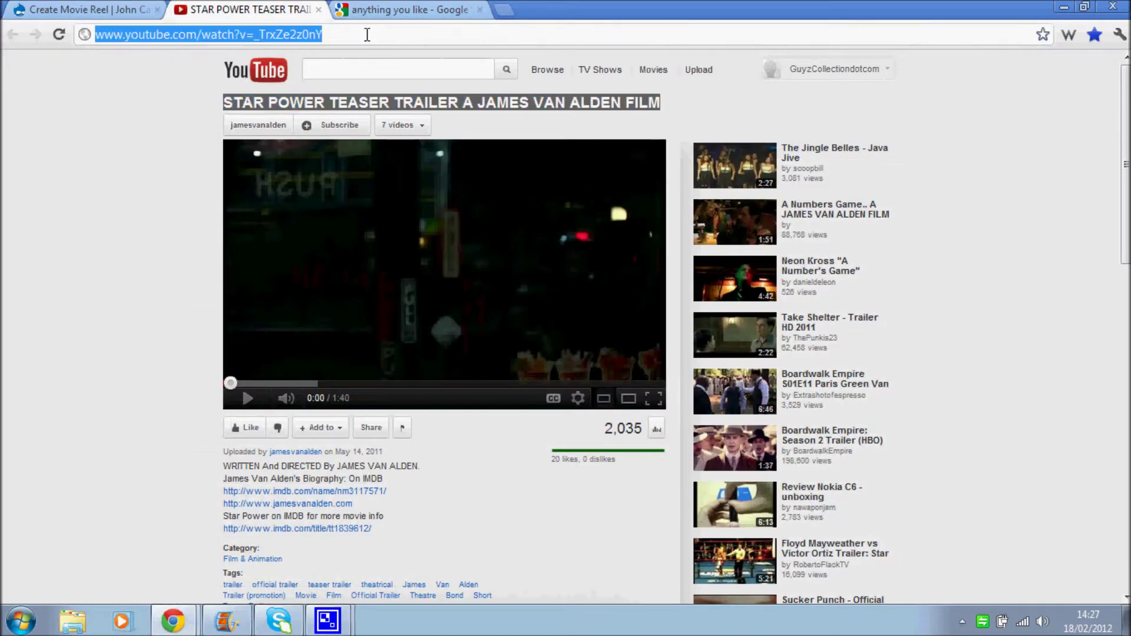
pyautogui.rightClick(250, 36)
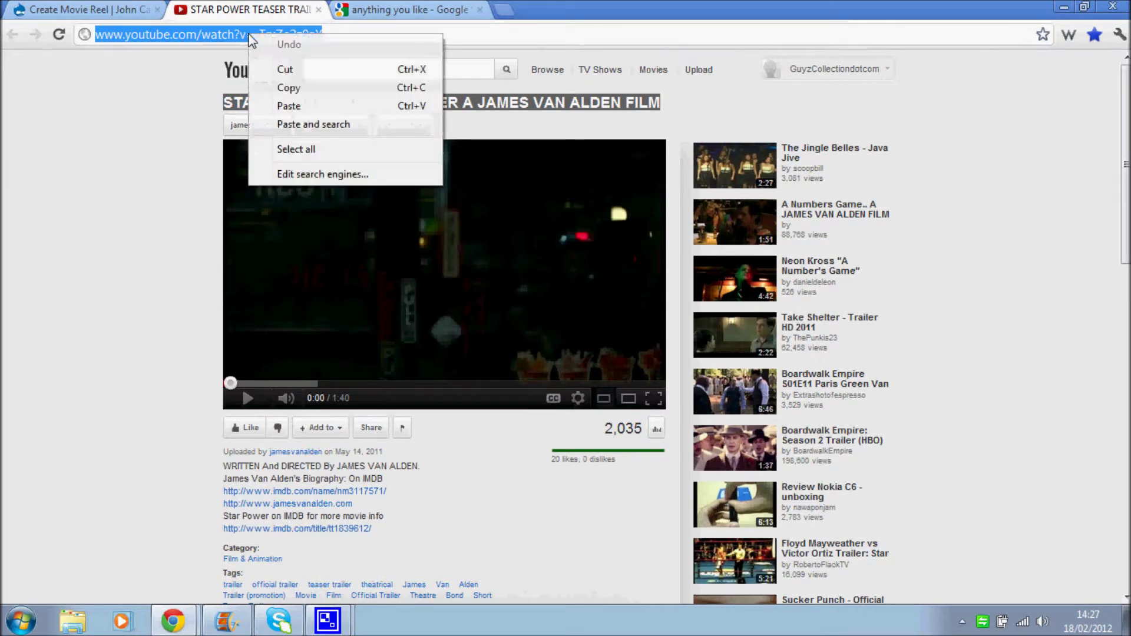
pyautogui.click(297, 89)
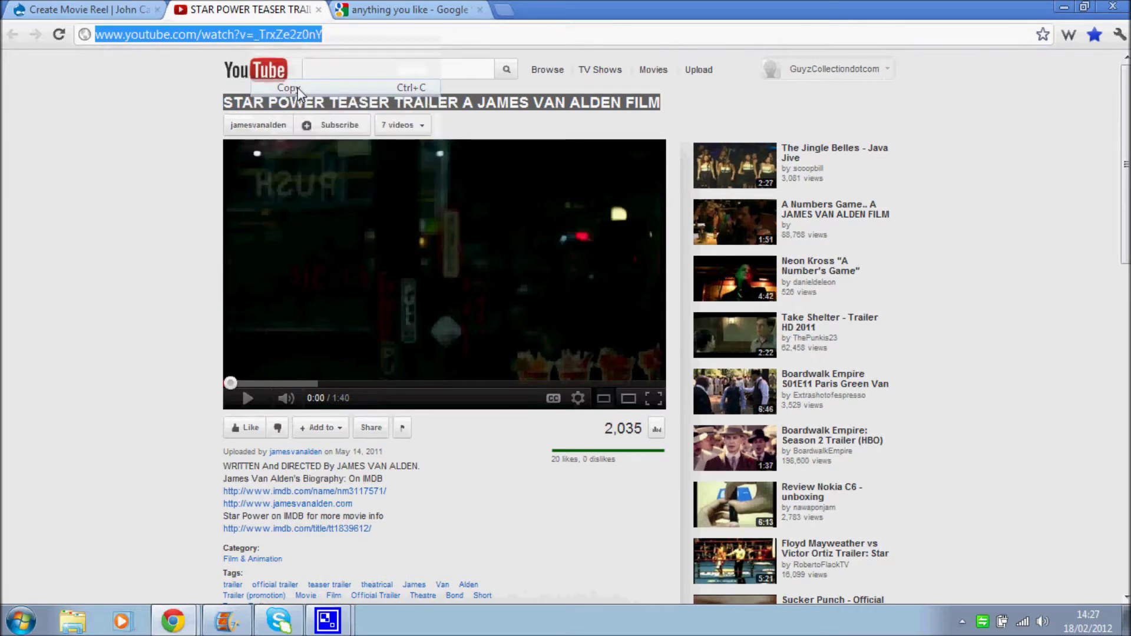
pyautogui.click(103, 10)
pyautogui.click(191, 268)
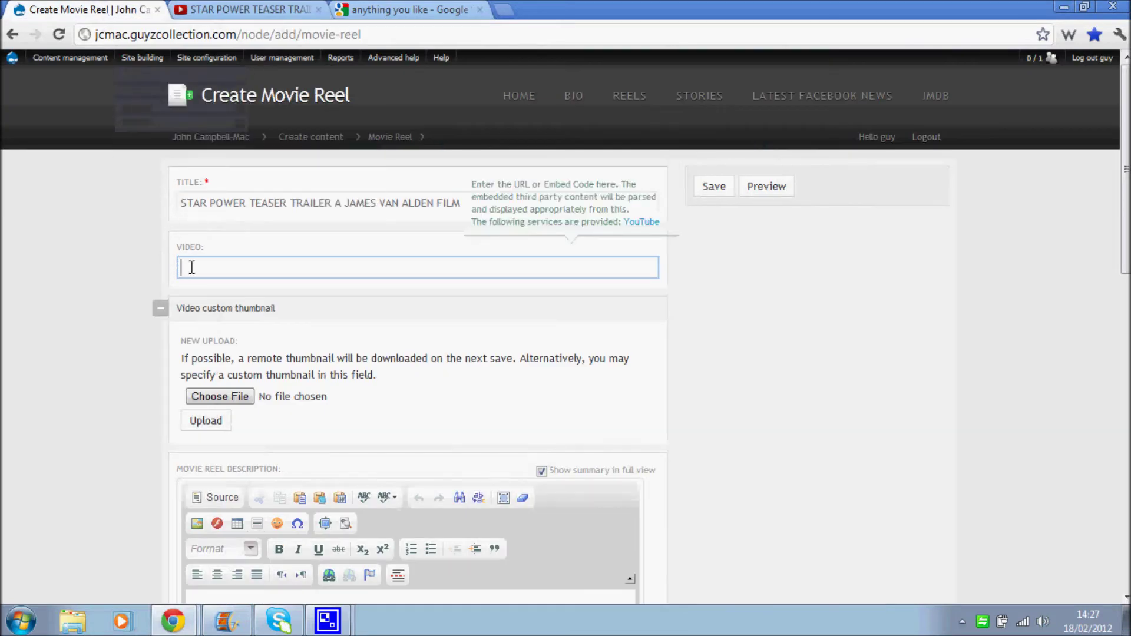
pyautogui.rightClick(191, 267)
pyautogui.click(249, 358)
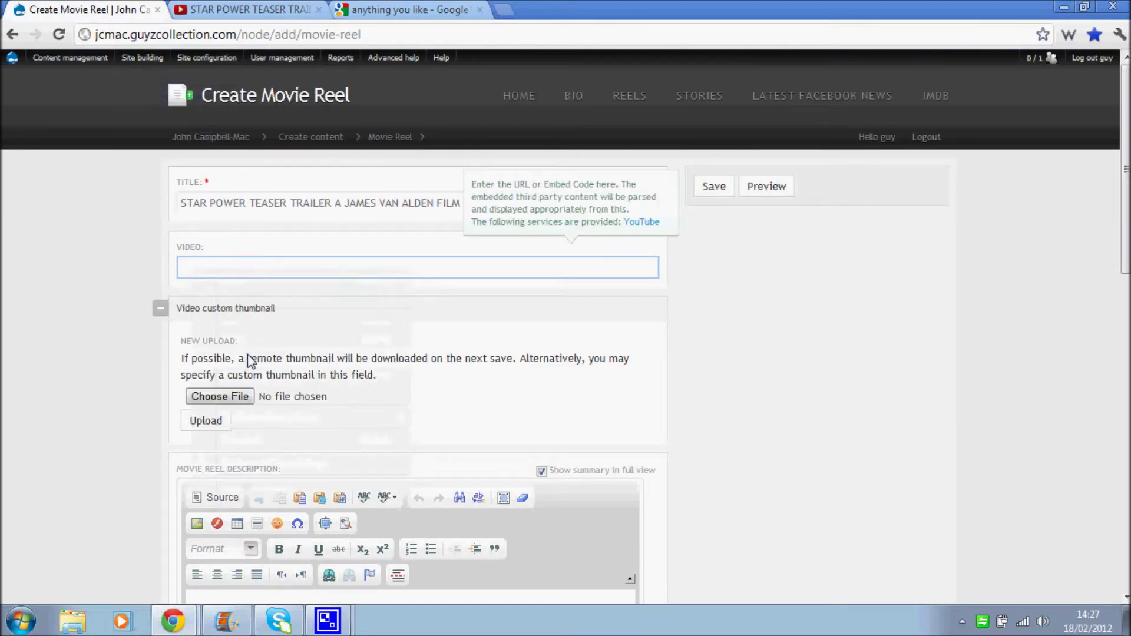
# - Copy the trailer's YouTube description, from the credits through the last IMDB link
pyautogui.click(114, 352)
pyautogui.scroll(-3, 120, 359)
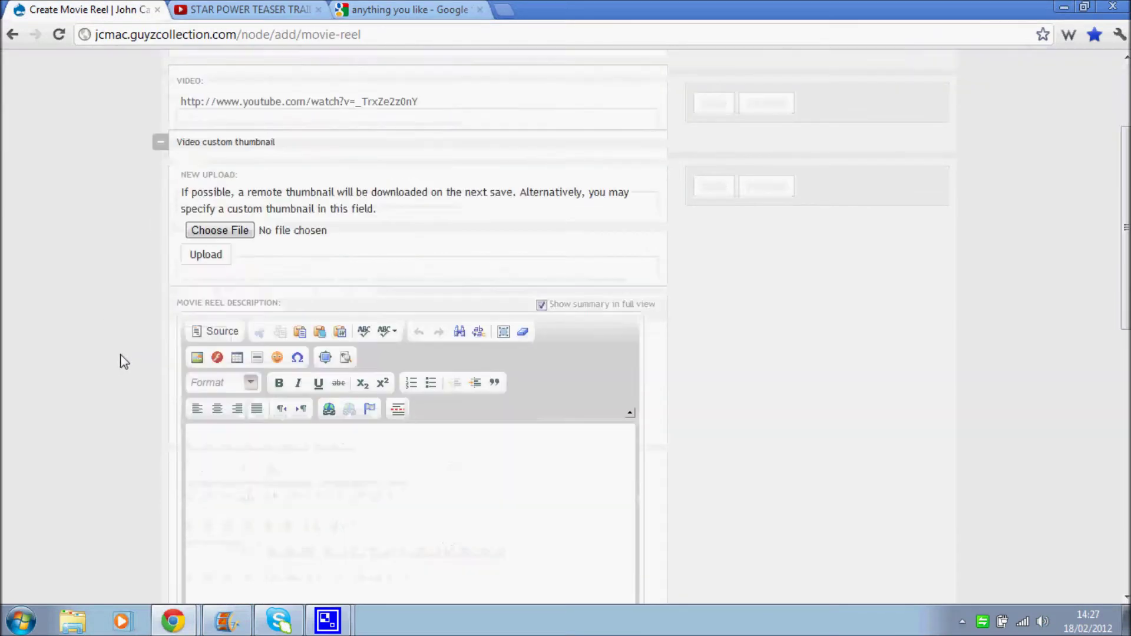
pyautogui.scroll(-3, 120, 354)
pyautogui.click(316, 341)
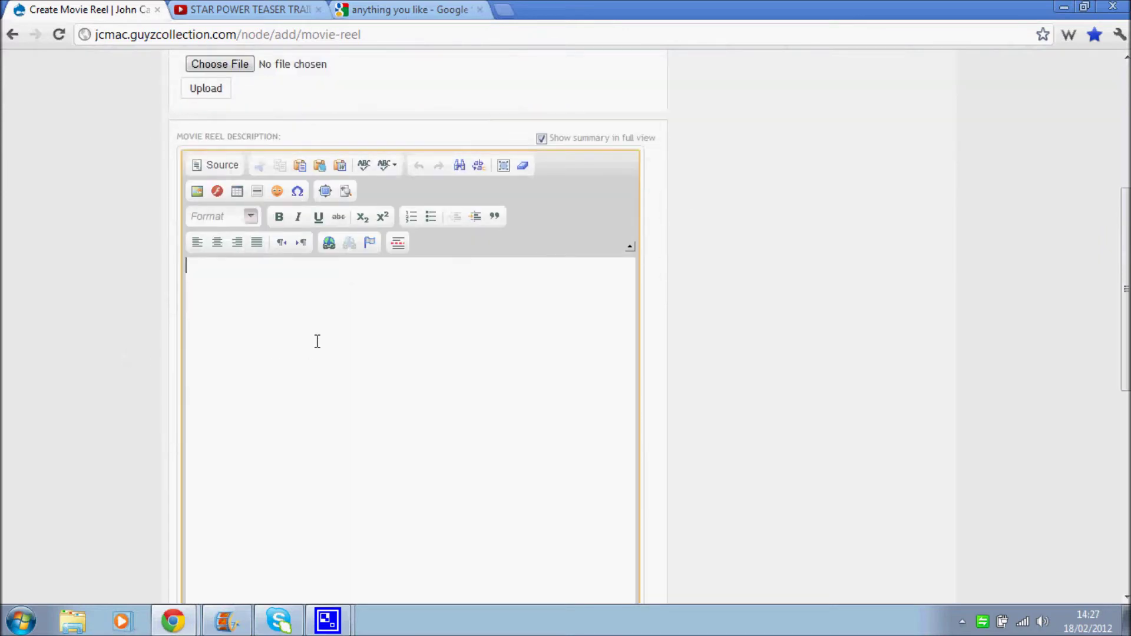
pyautogui.click(225, 10)
pyautogui.scroll(-3, 163, 397)
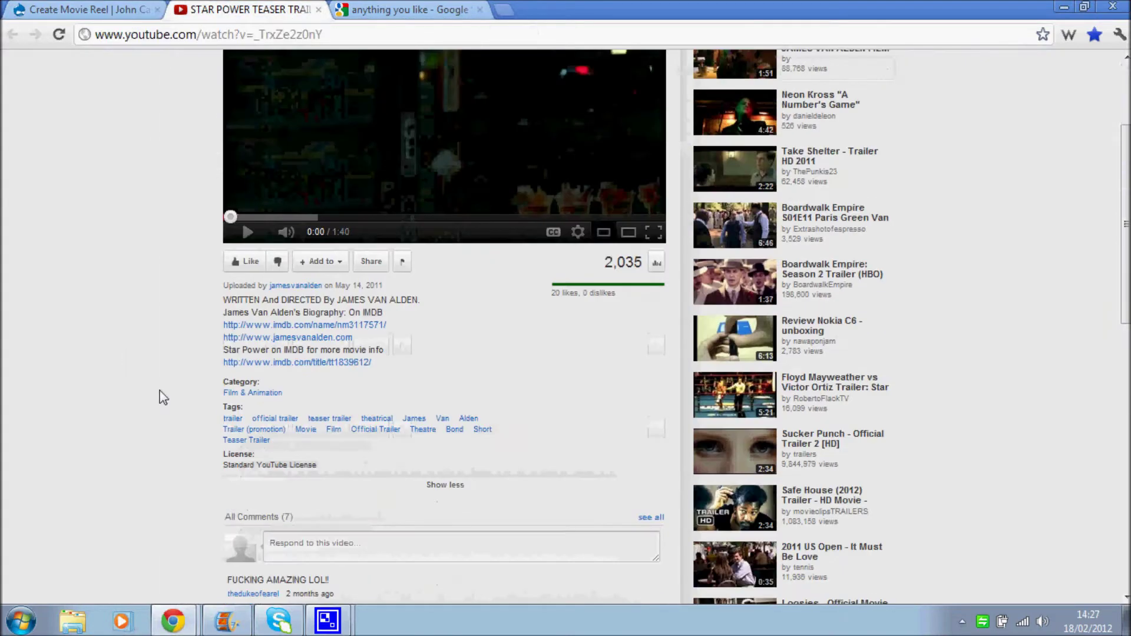
pyautogui.moveTo(225, 299); pyautogui.dragTo(377, 363)
pyautogui.rightClick(344, 349)
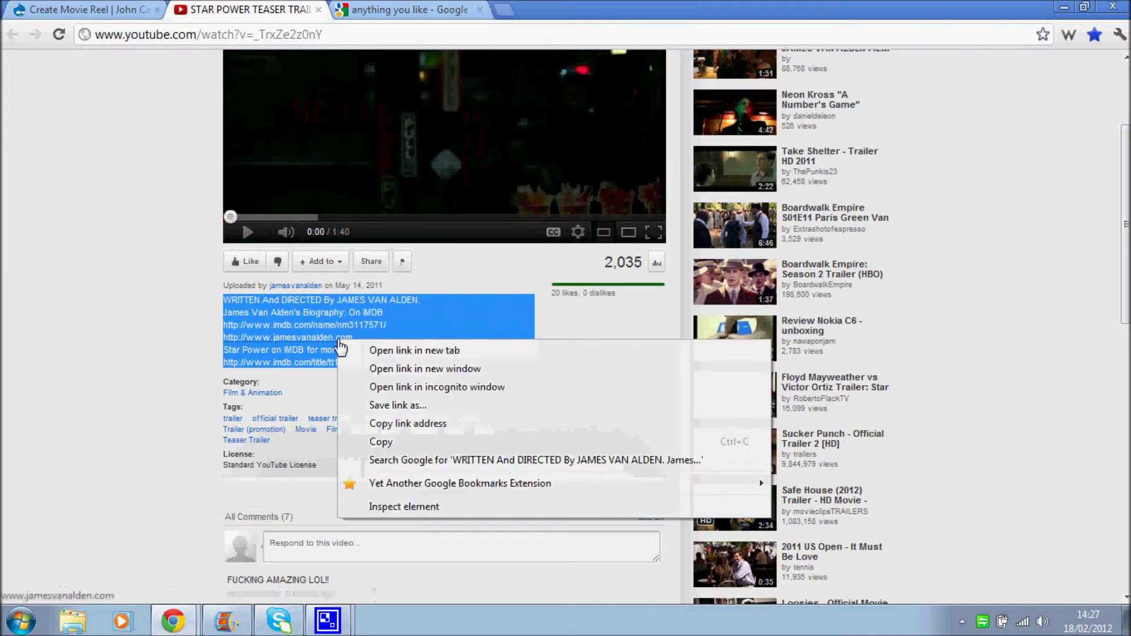
pyautogui.click(383, 440)
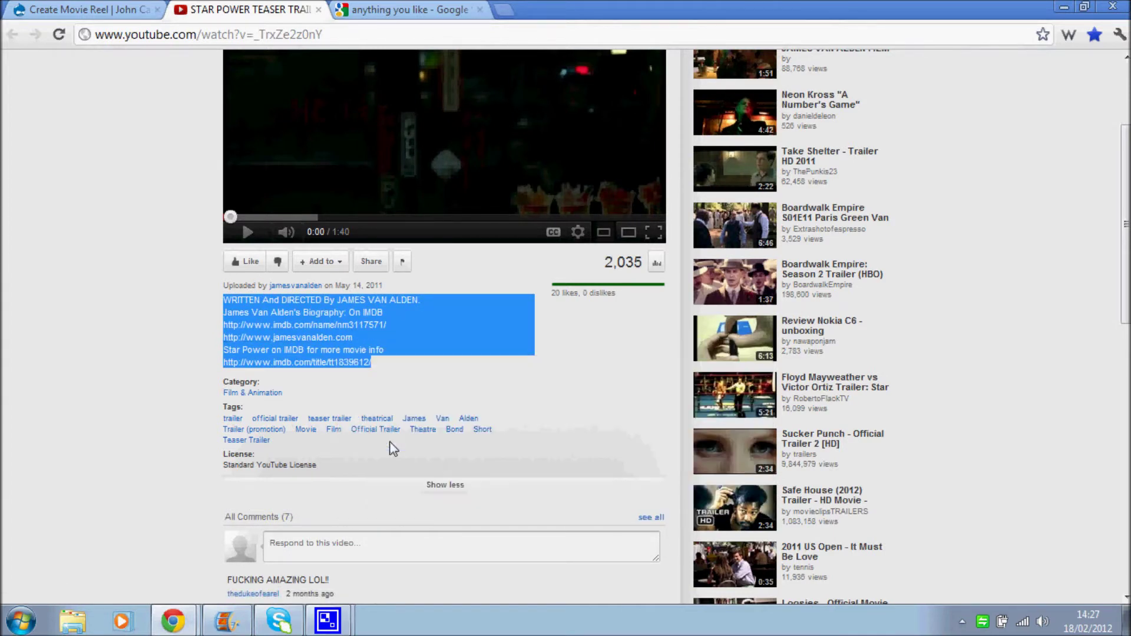
# - Paste the copied description into the reel's Description editor via its Paste box
pyautogui.click(112, 10)
pyautogui.rightClick(250, 382)
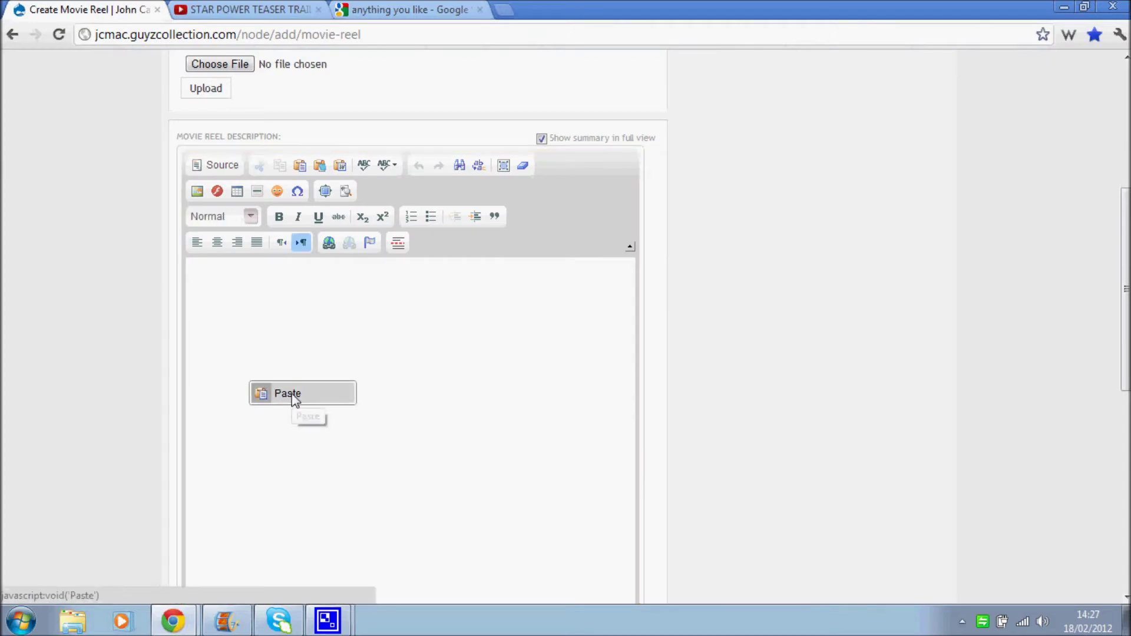
pyautogui.click(297, 394)
pyautogui.rightClick(464, 362)
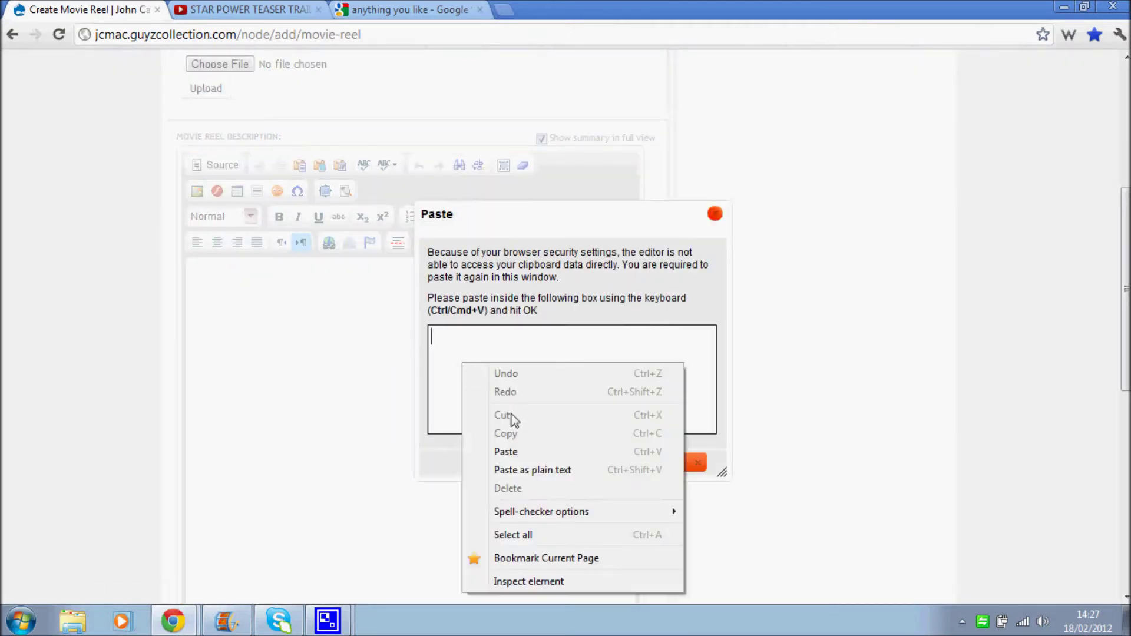
pyautogui.click(505, 452)
pyautogui.click(592, 470)
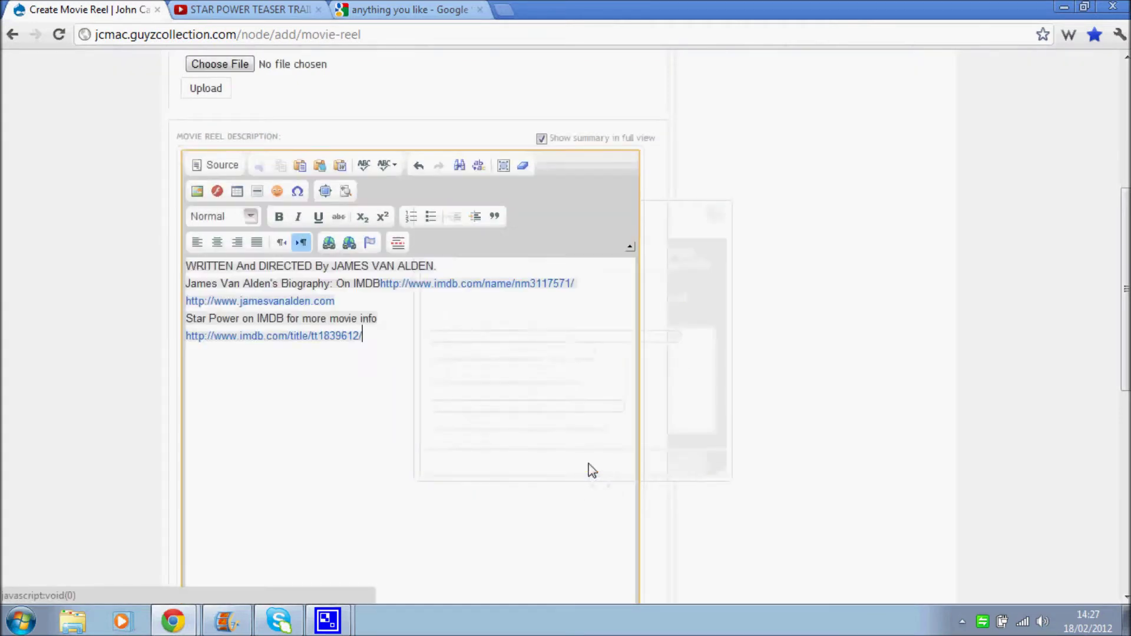
pyautogui.scroll(-5, 96, 378)
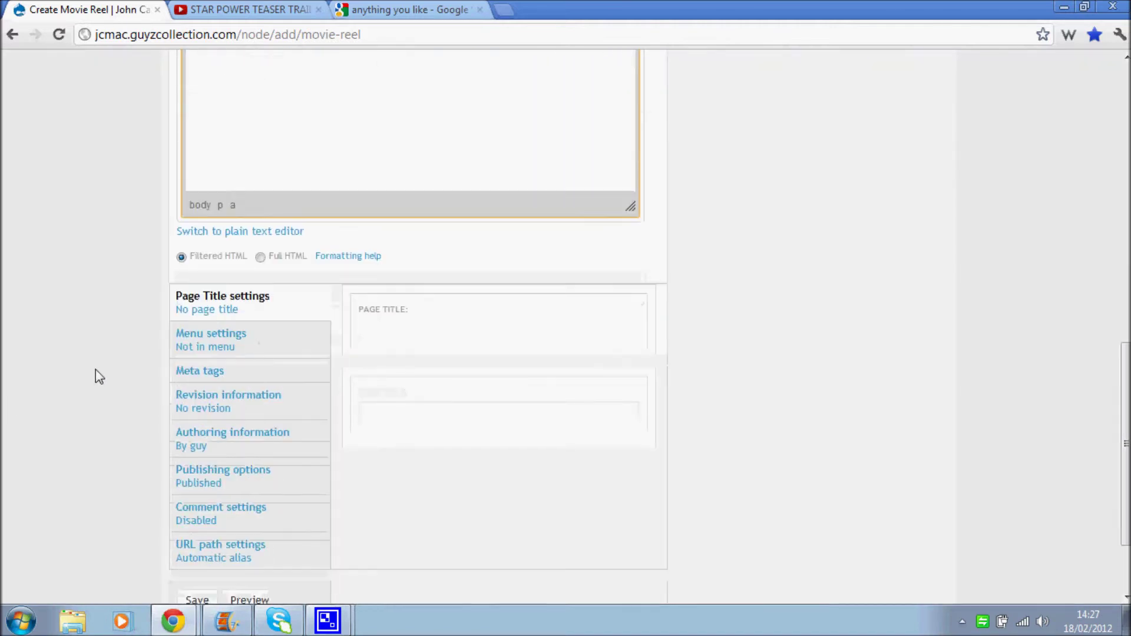
# - Save the Star Power reel and review its video and description on the new page
pyautogui.scroll(2, 96, 377)
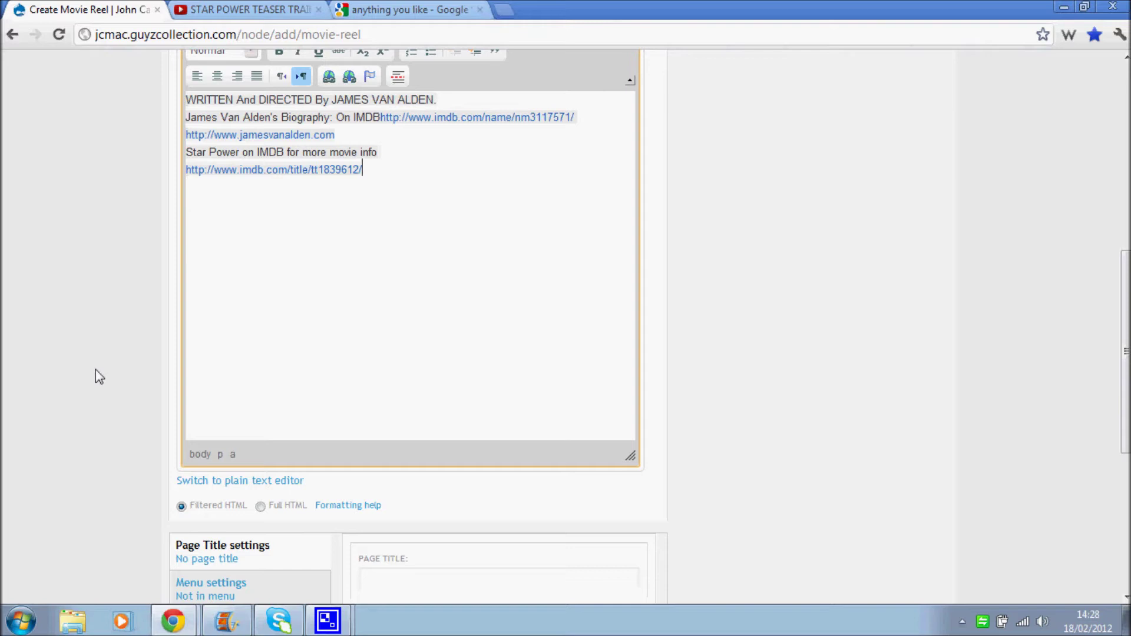
pyautogui.scroll(-6, 95, 377)
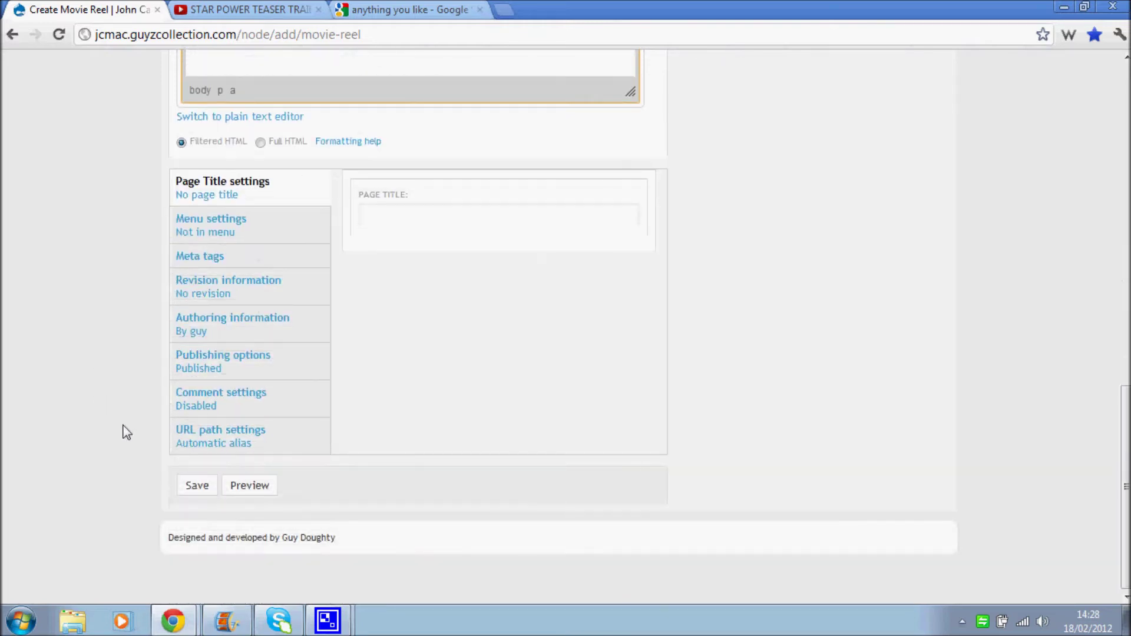
pyautogui.click(200, 494)
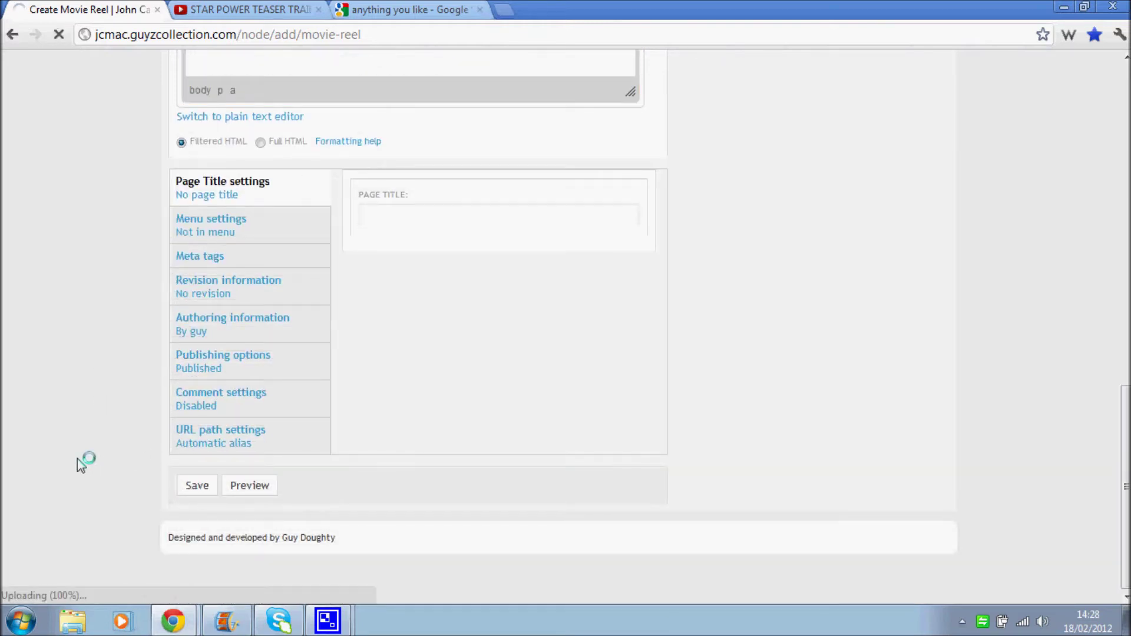
pyautogui.scroll(-8, 77, 459)
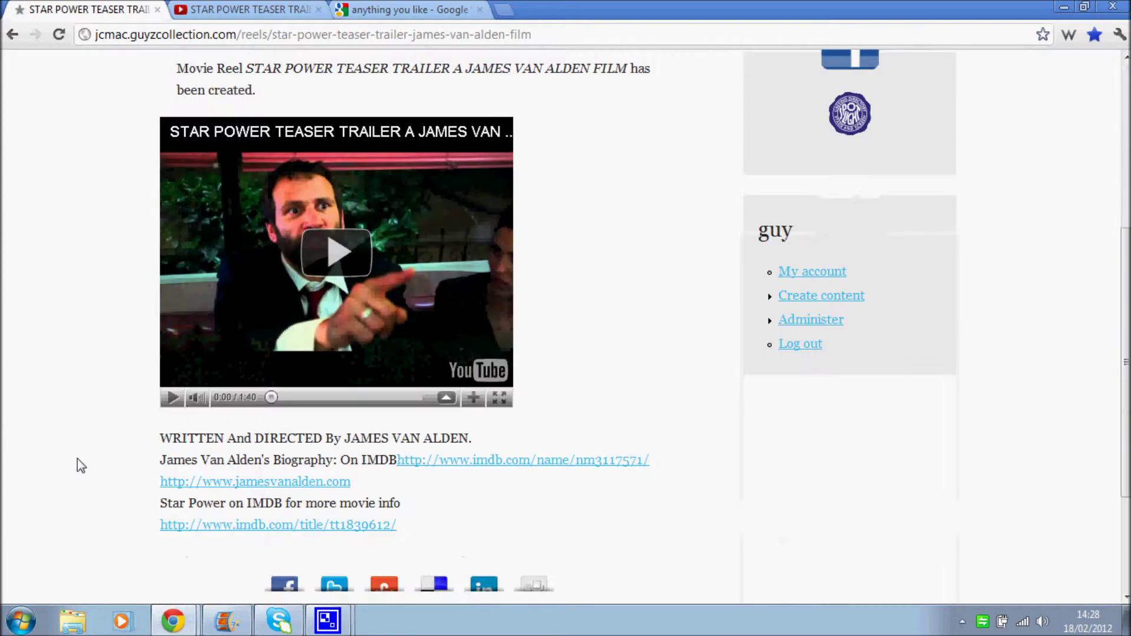
pyautogui.scroll(6, 78, 456)
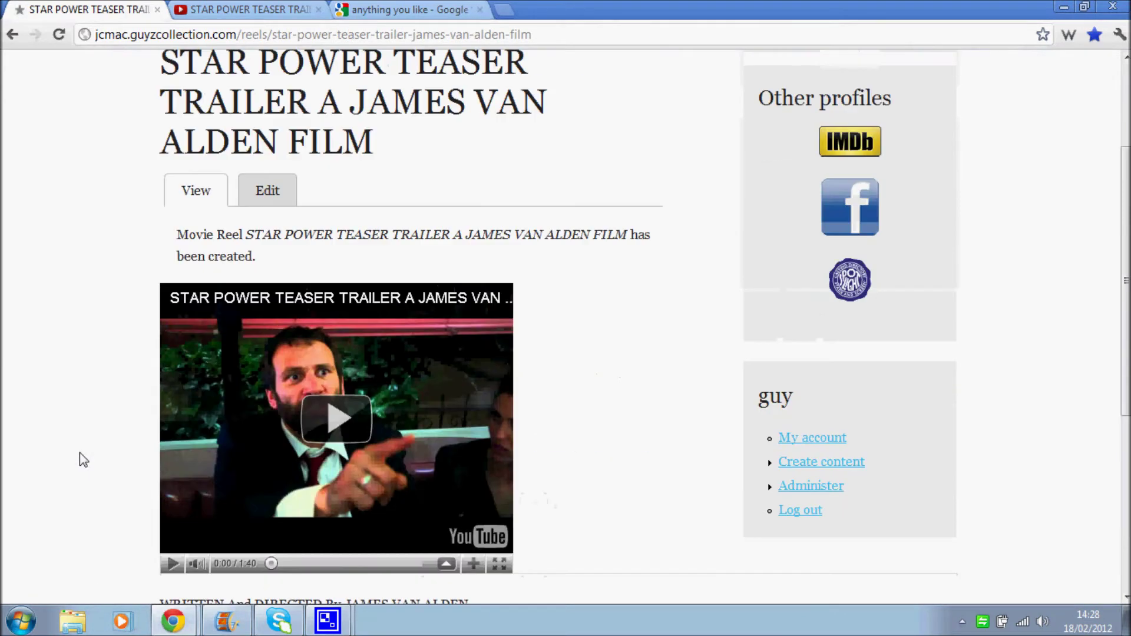
pyautogui.scroll(2, 9, 457)
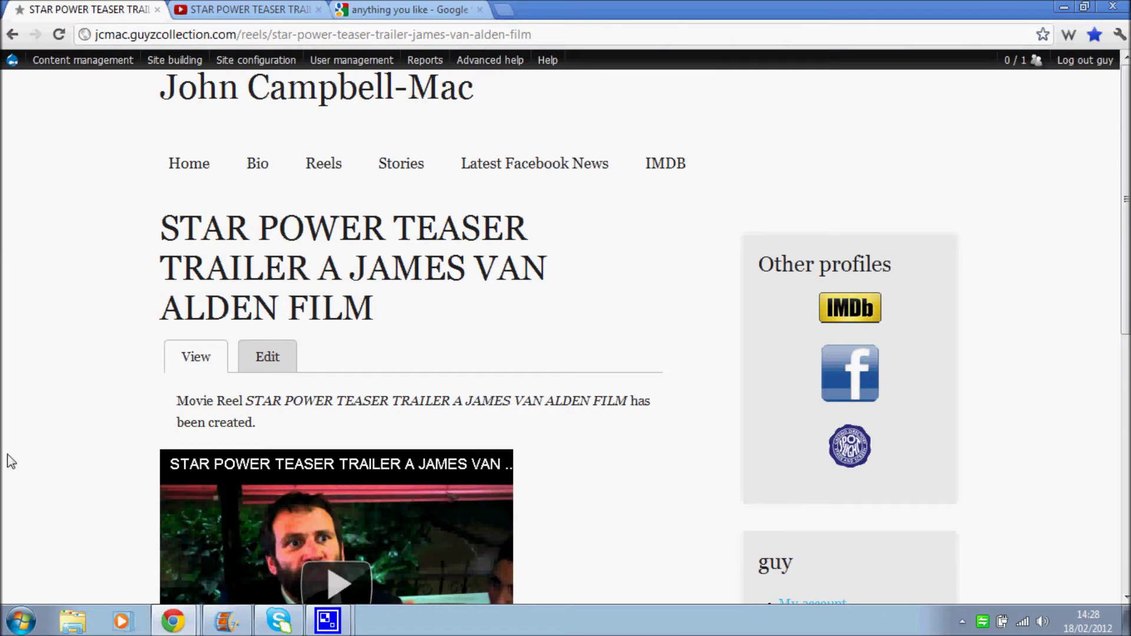
pyautogui.scroll(-4, 9, 461)
pyautogui.scroll(-3, 11, 462)
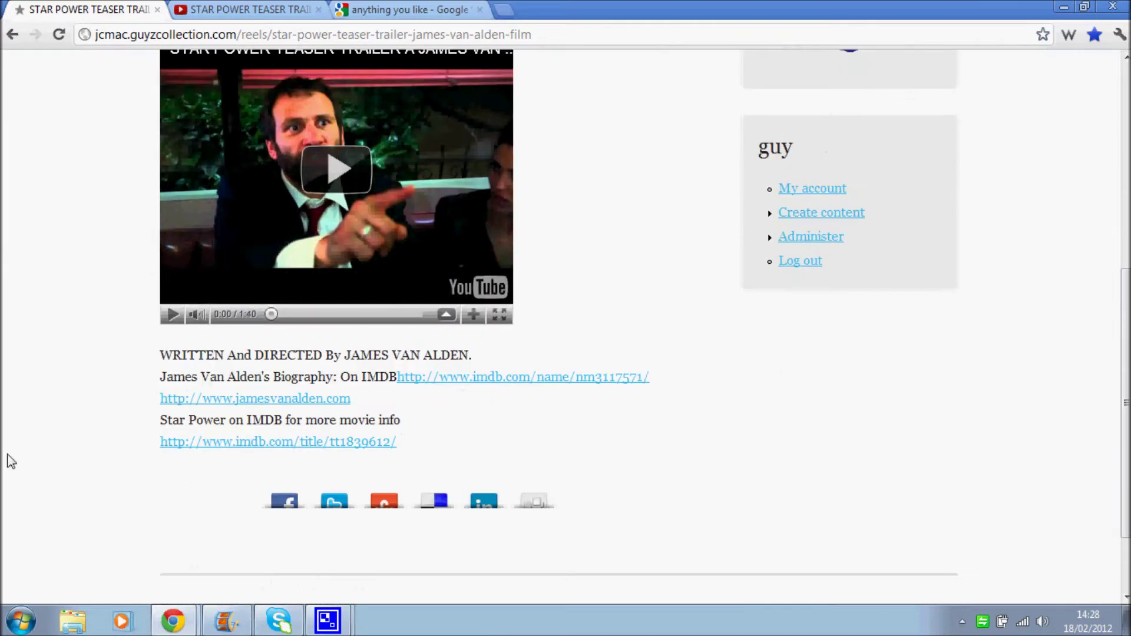
pyautogui.scroll(6, 8, 454)
# - Edit the reel and browse for a custom thumbnail image file
pyautogui.click(265, 277)
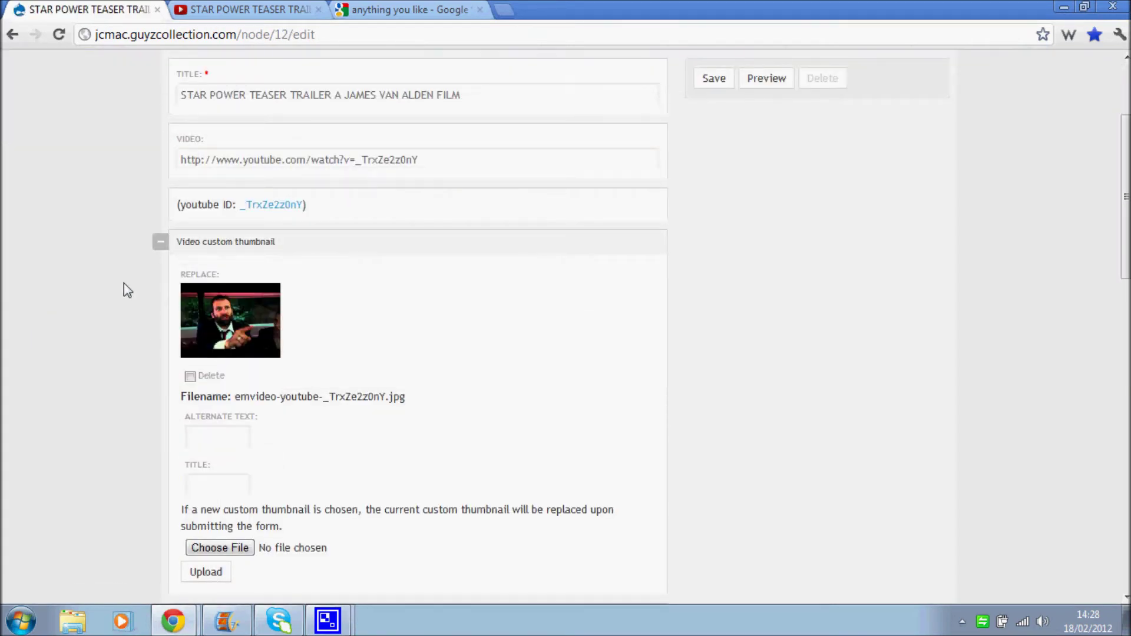
pyautogui.scroll(-3, 124, 283)
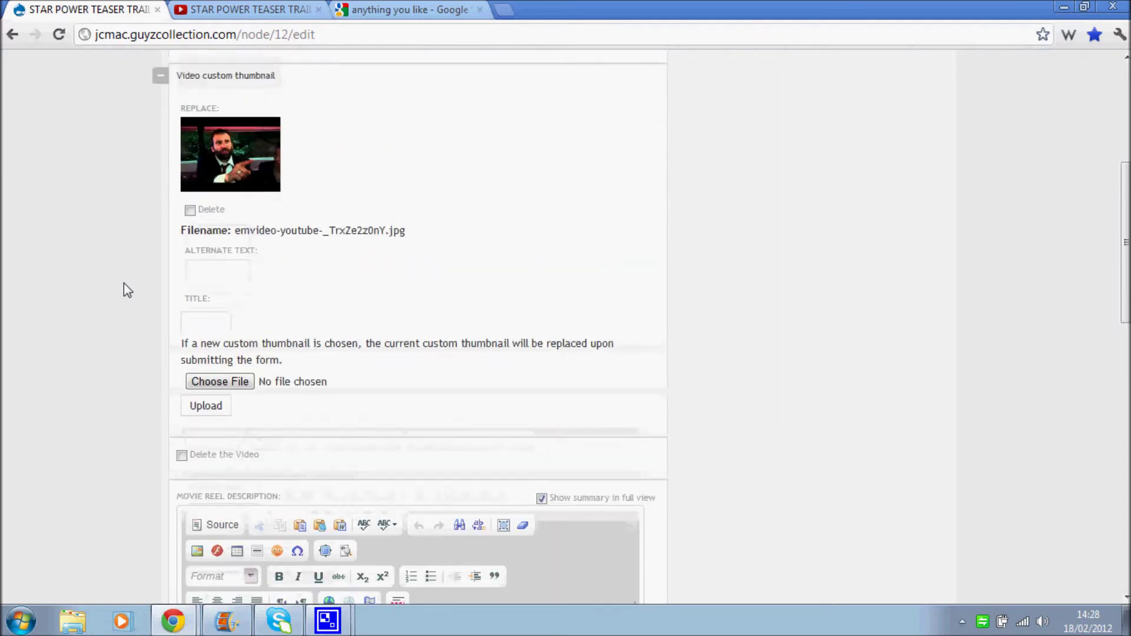
pyautogui.scroll(2, 123, 283)
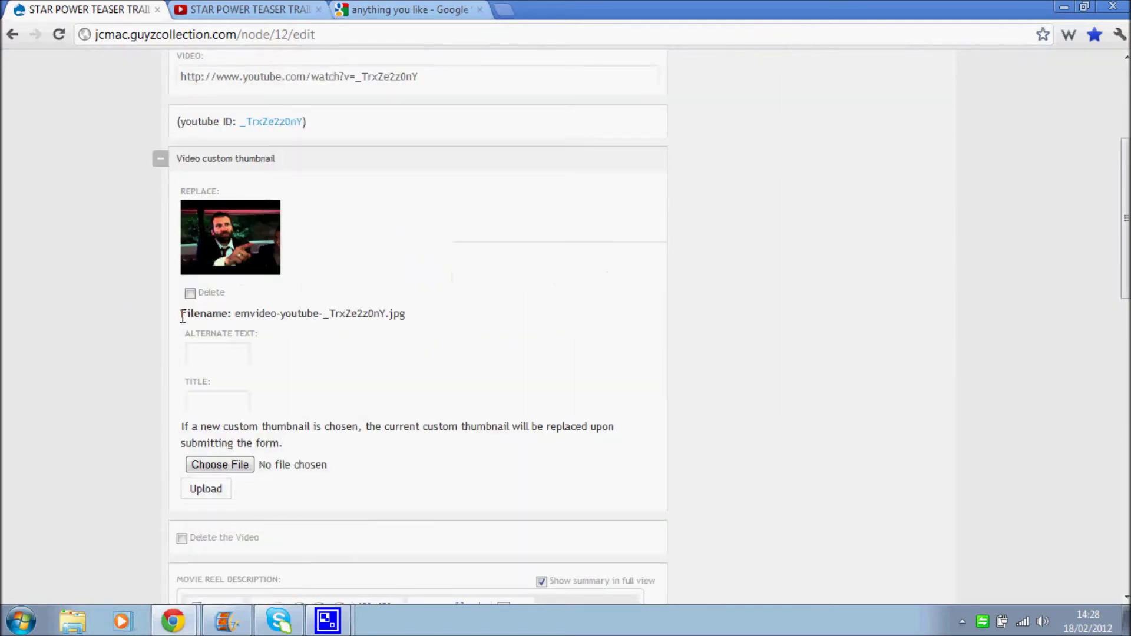
pyautogui.scroll(-2, 182, 317)
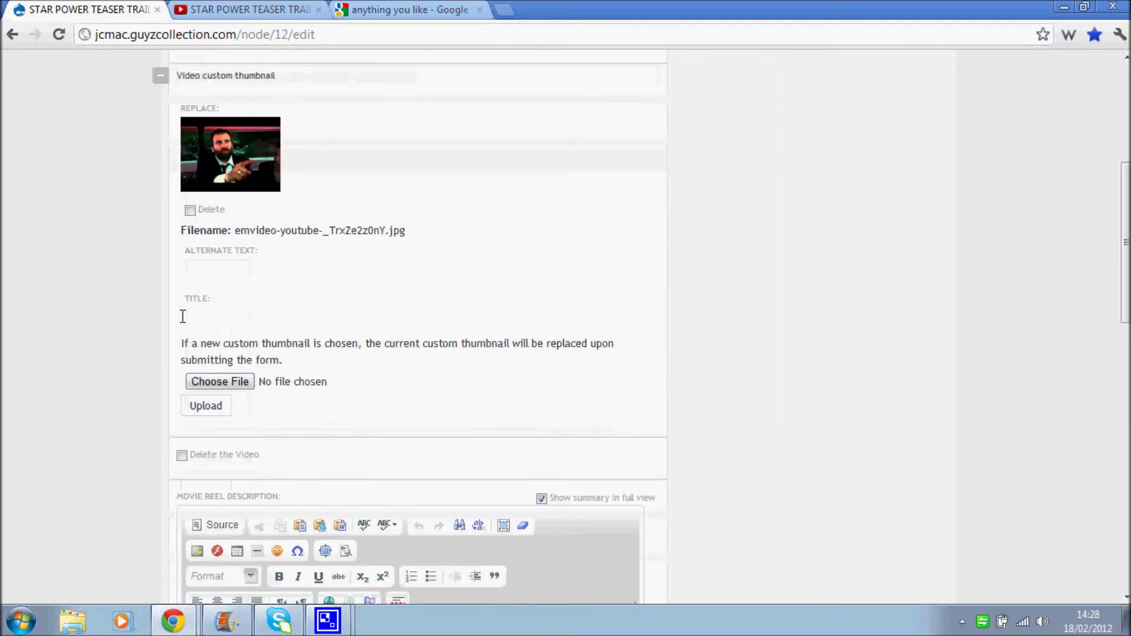
pyautogui.click(223, 383)
# - Cancel the thumbnail file choice and select the reel's full title for copying
pyautogui.click(443, 471)
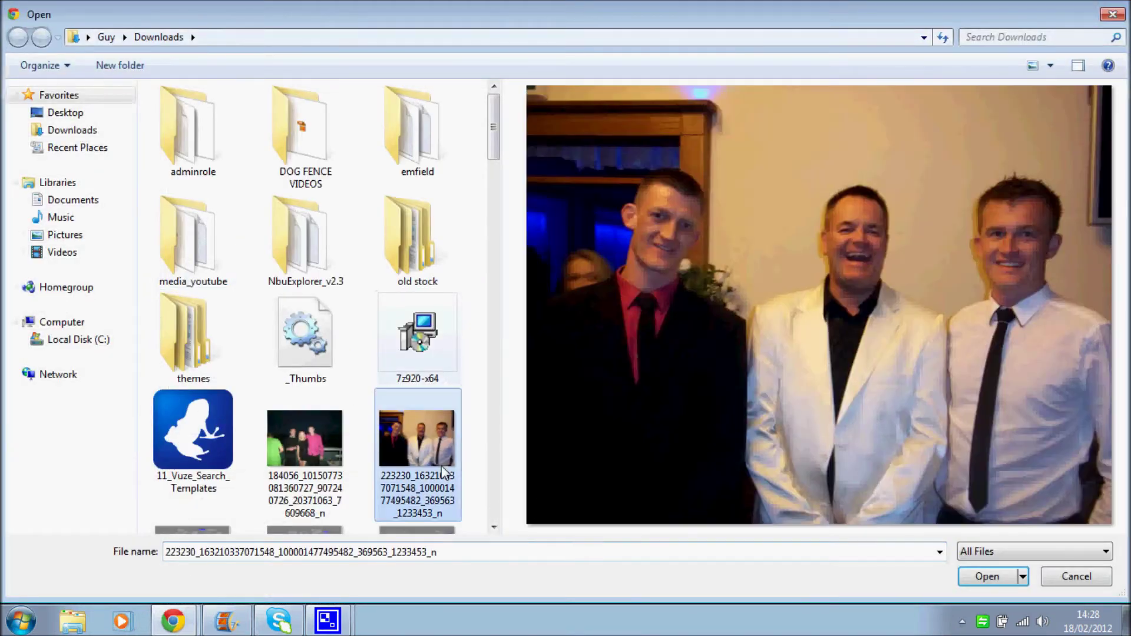
pyautogui.click(1075, 577)
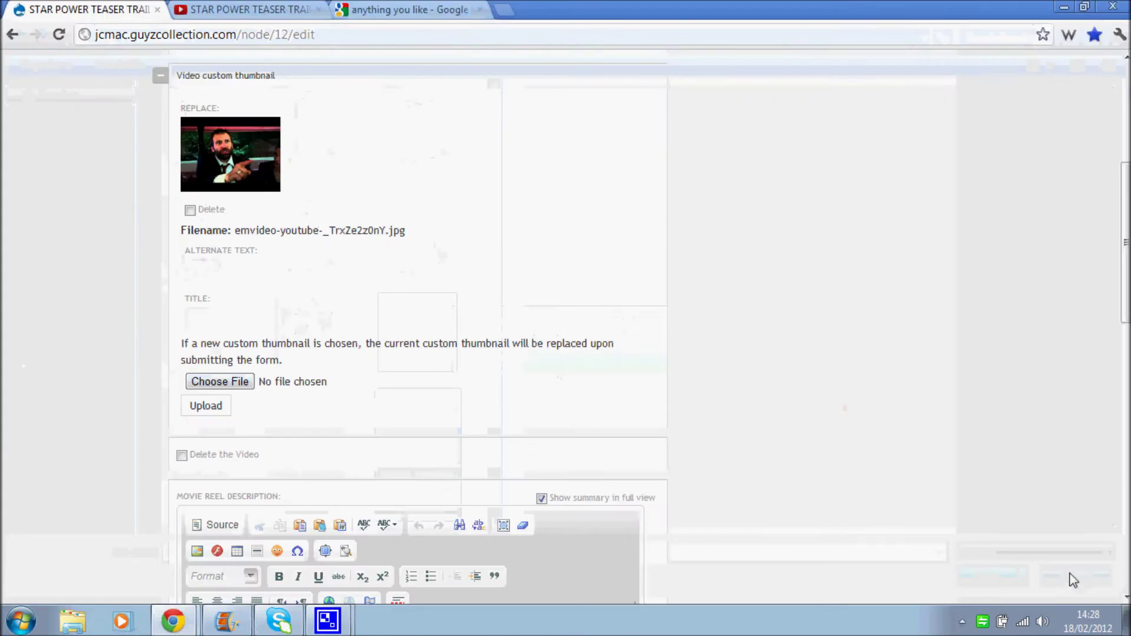
pyautogui.click(226, 266)
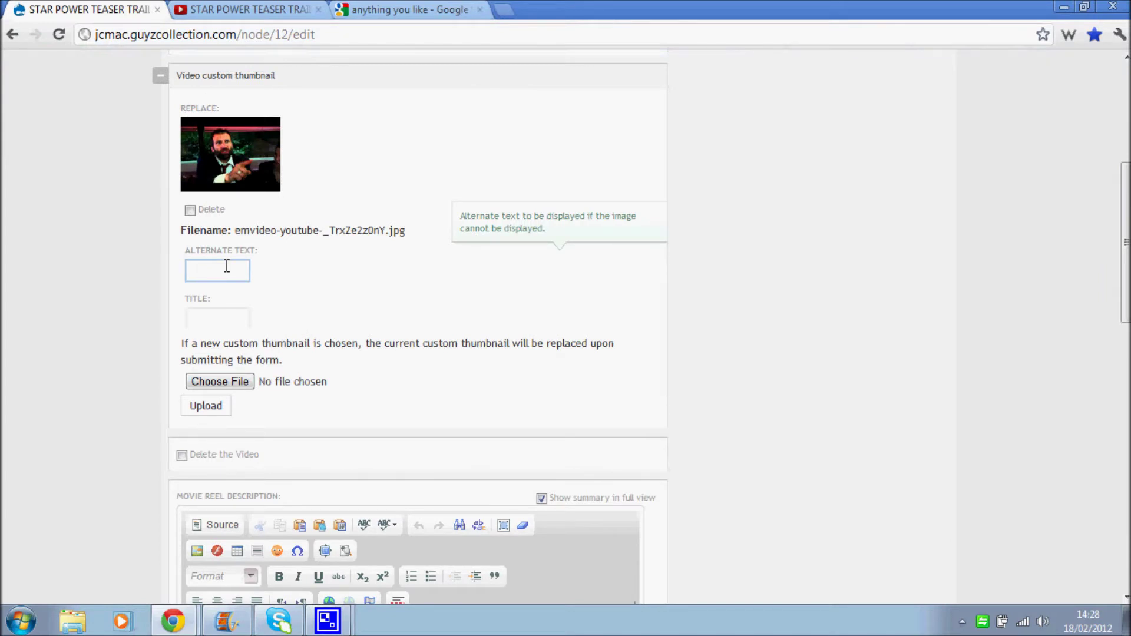
pyautogui.scroll(4, 227, 266)
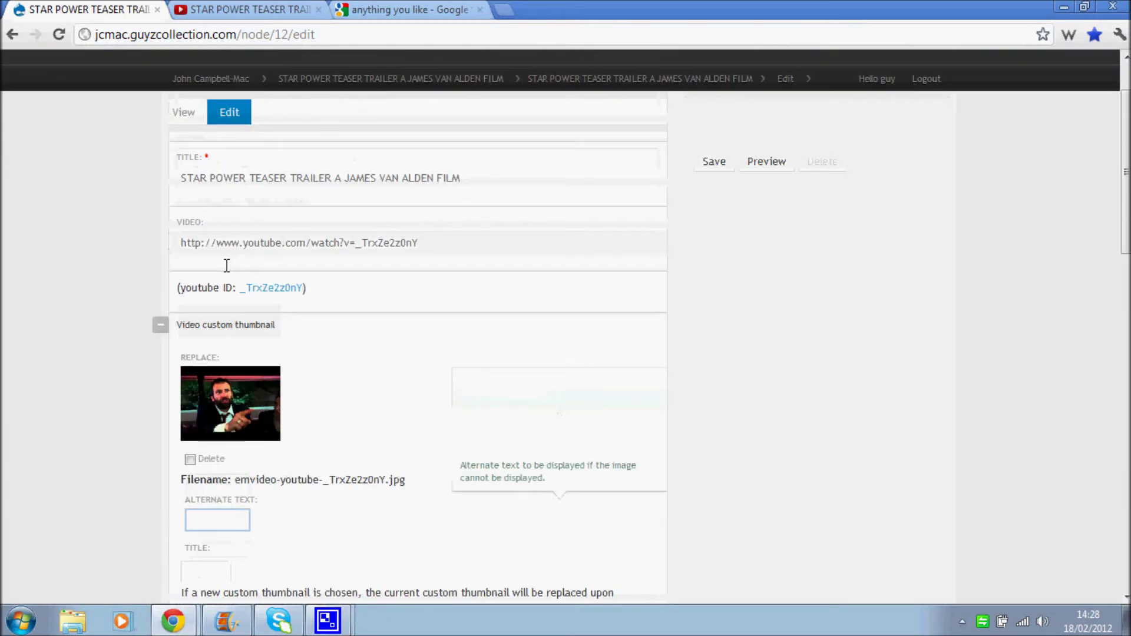
pyautogui.click(218, 523)
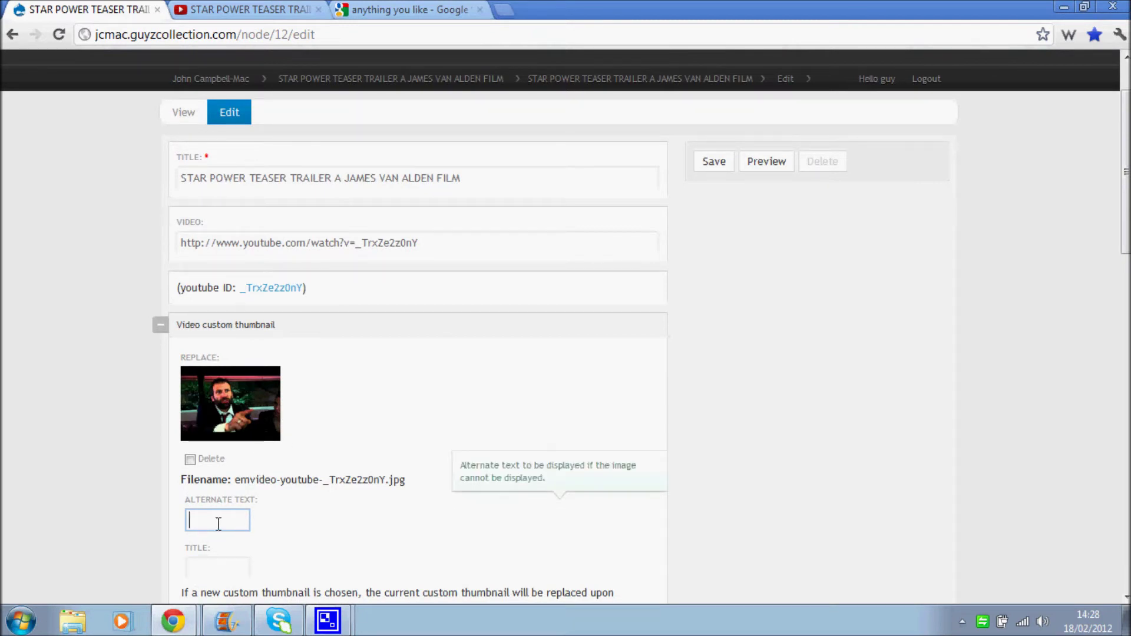
pyautogui.scroll(-1, 217, 525)
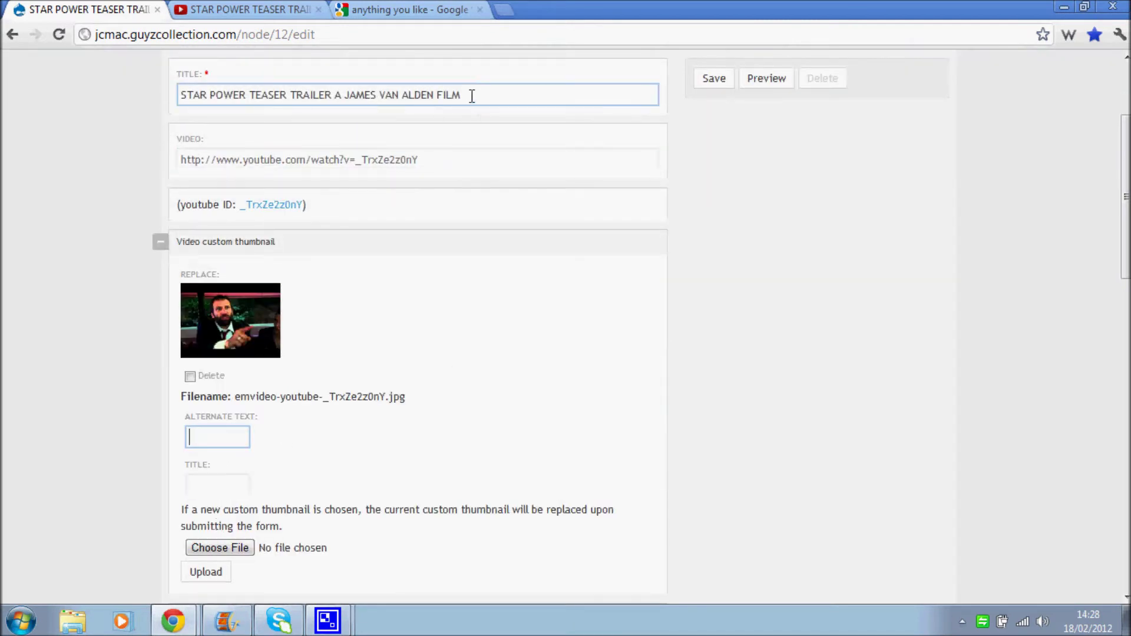
pyautogui.moveTo(472, 96); pyautogui.dragTo(98, 78)
pyautogui.hotkey('ctrl', 'c')
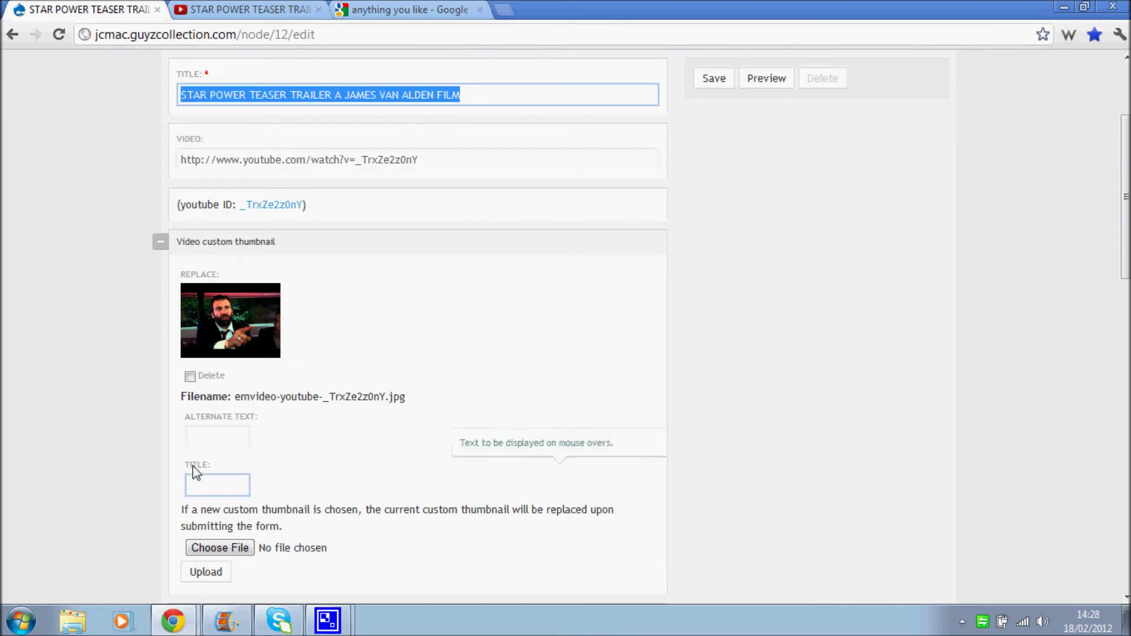
# - Set the thumbnail's Alternate Text and Title to 'Watch' followed by the reel title
pyautogui.click(207, 436)
pyautogui.write('Wai')
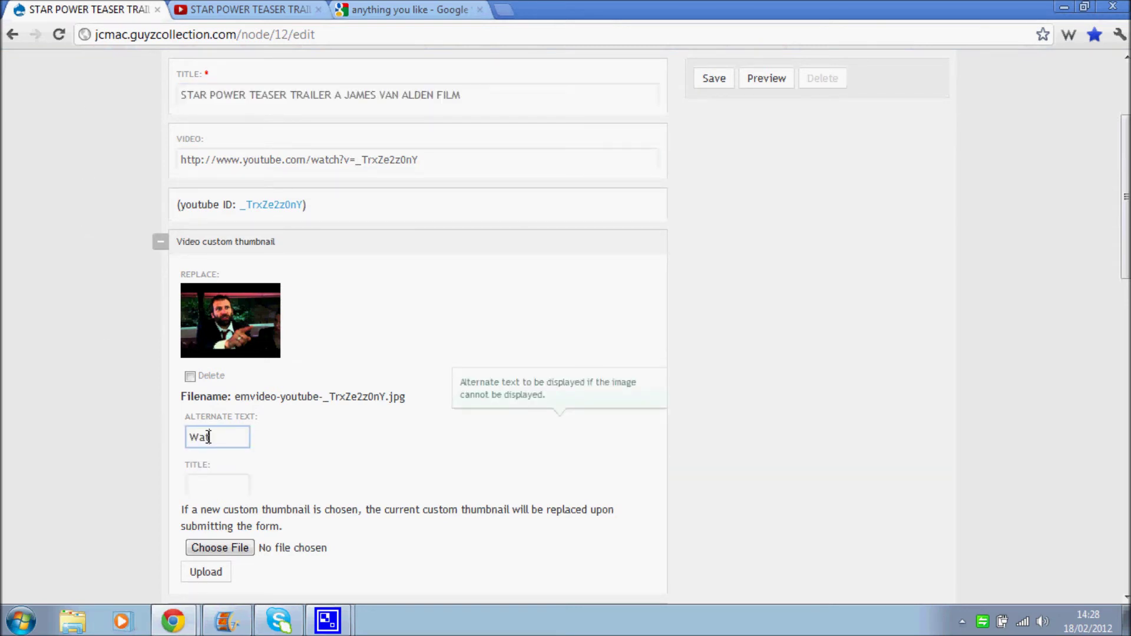
pyautogui.write('ch')
pyautogui.hotkey('ctrl', 'v')
pyautogui.click(210, 482)
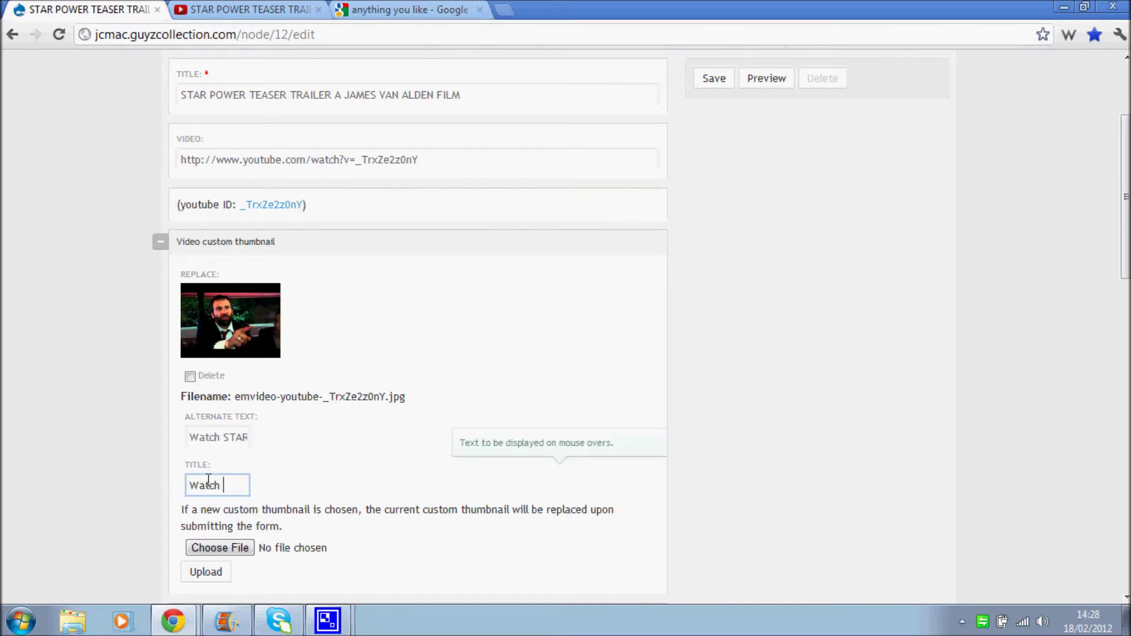
pyautogui.write('Watch')
pyautogui.hotkey('ctrl', 'v')
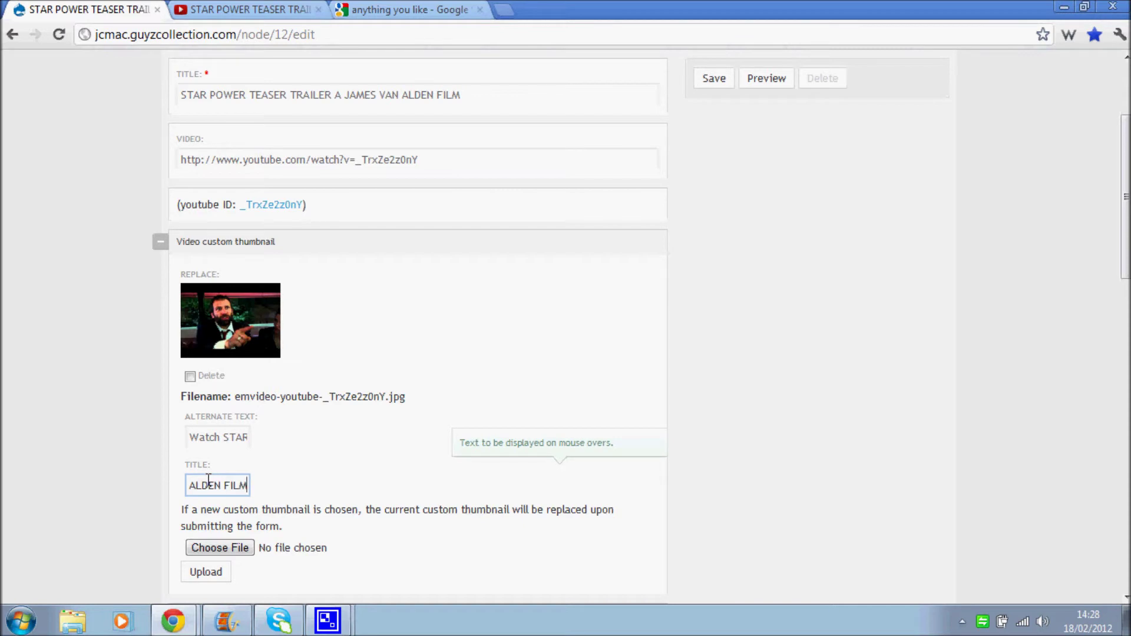
pyautogui.click(160, 486)
pyautogui.scroll(-2, 160, 486)
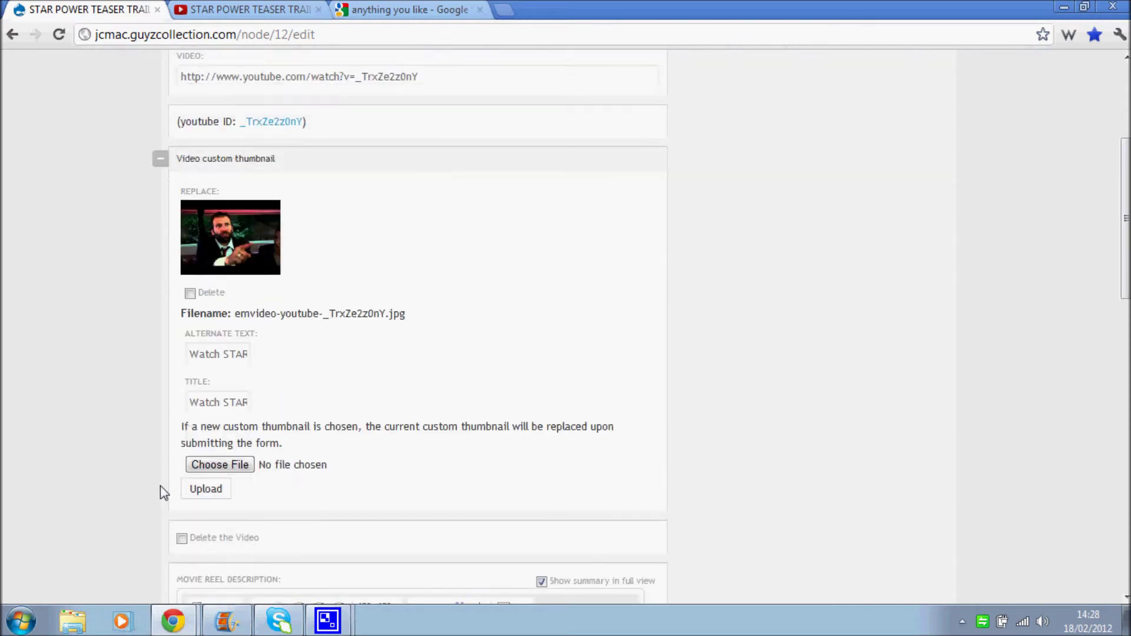
pyautogui.scroll(-4, 161, 486)
pyautogui.scroll(-3, 161, 486)
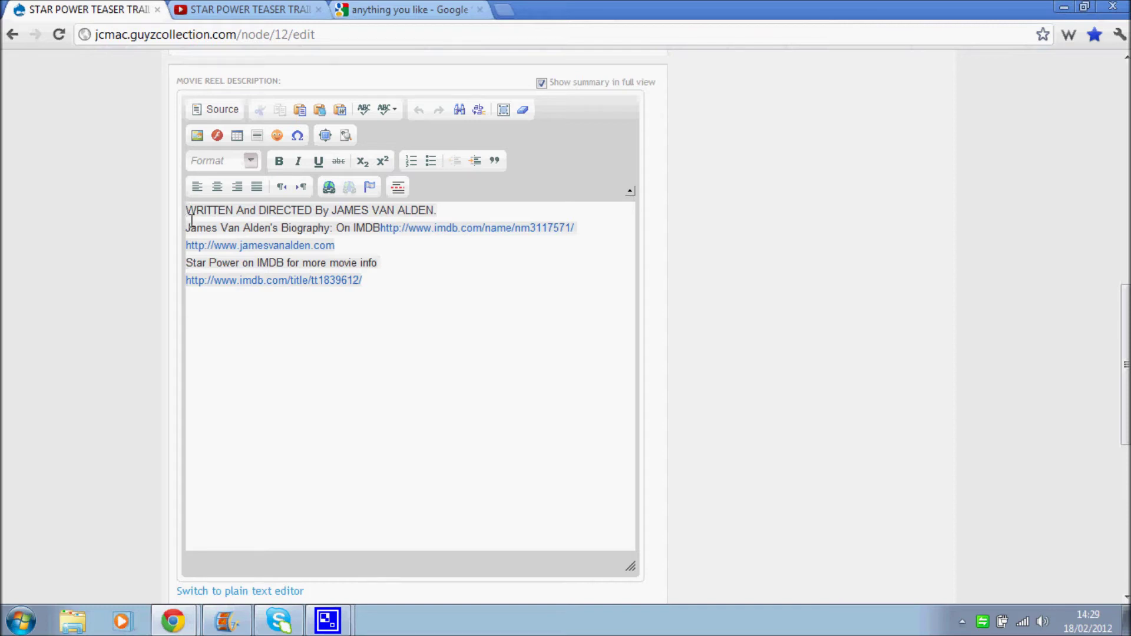
pyautogui.scroll(7, 140, 271)
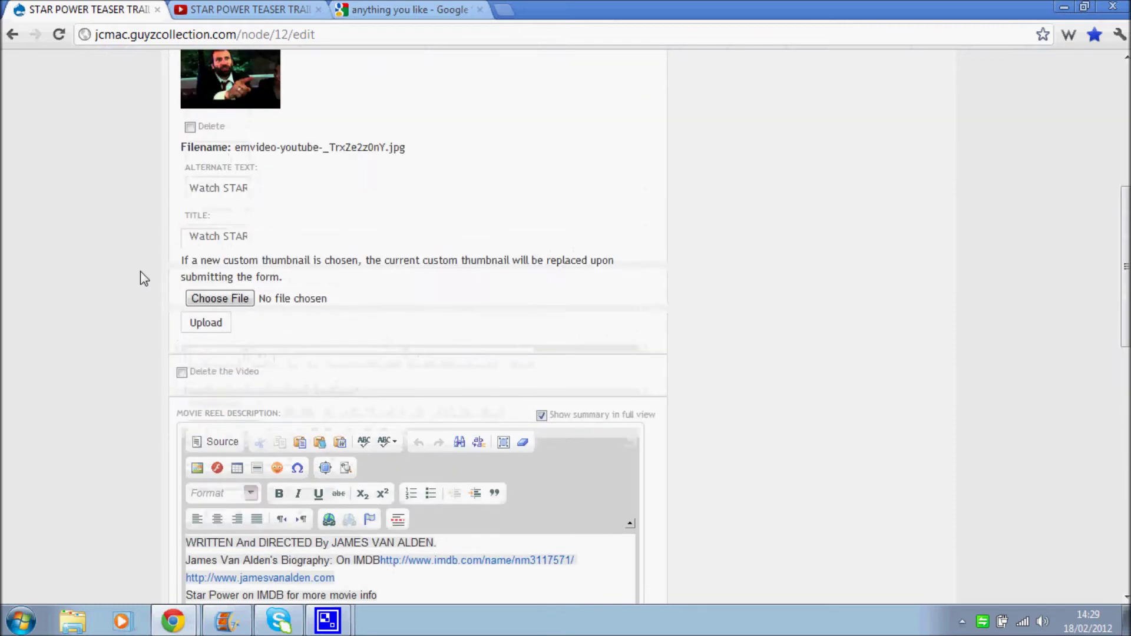
pyautogui.scroll(-6, 140, 271)
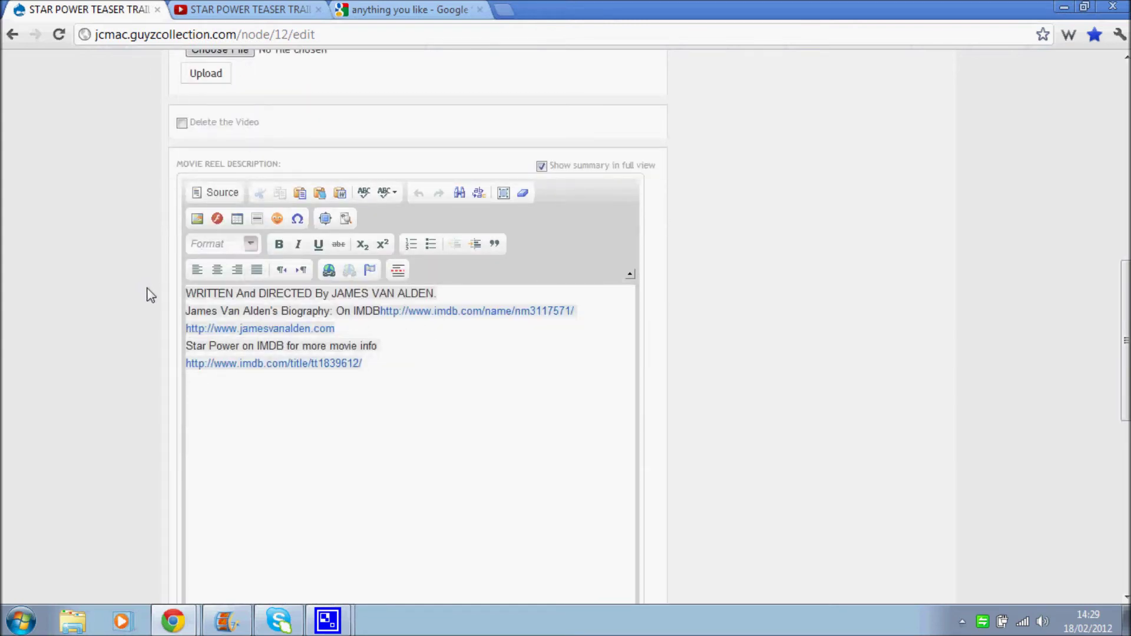
pyautogui.click(188, 293)
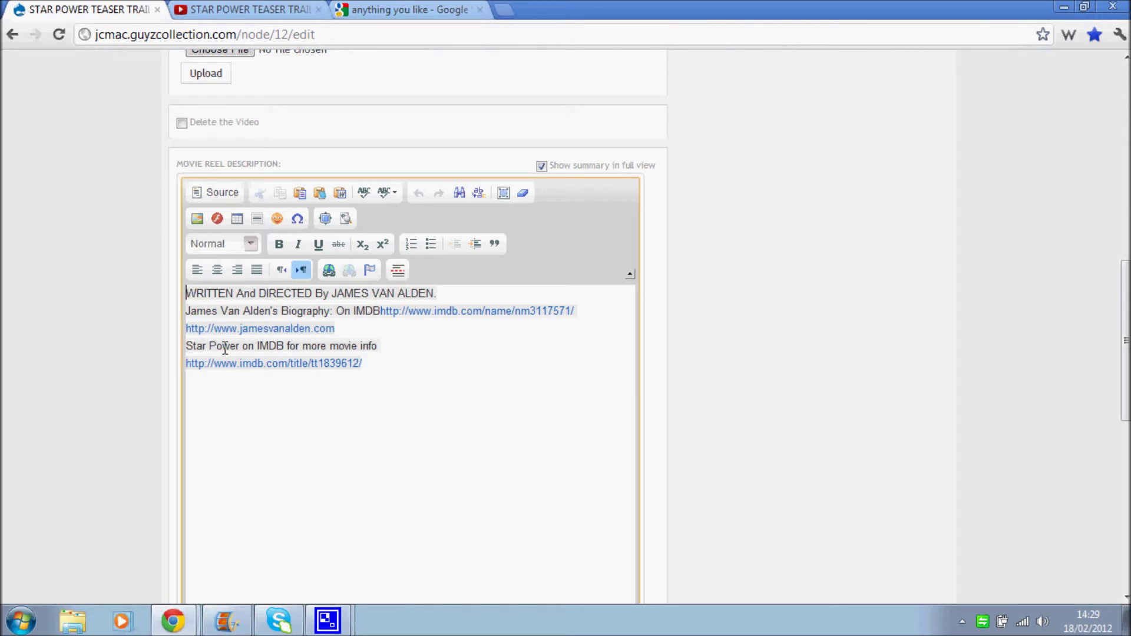
pyautogui.scroll(-6, 177, 425)
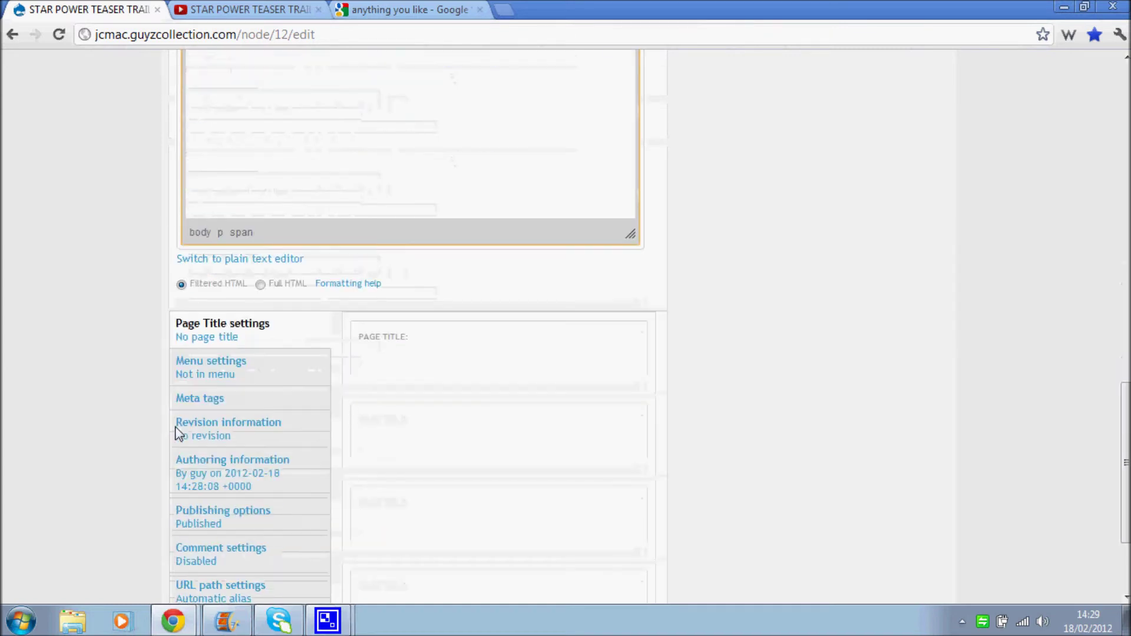
# - Dismiss the title suggestions and focus the empty Page Title field under Page Title settings
pyautogui.scroll(-2, 178, 434)
pyautogui.click(439, 275)
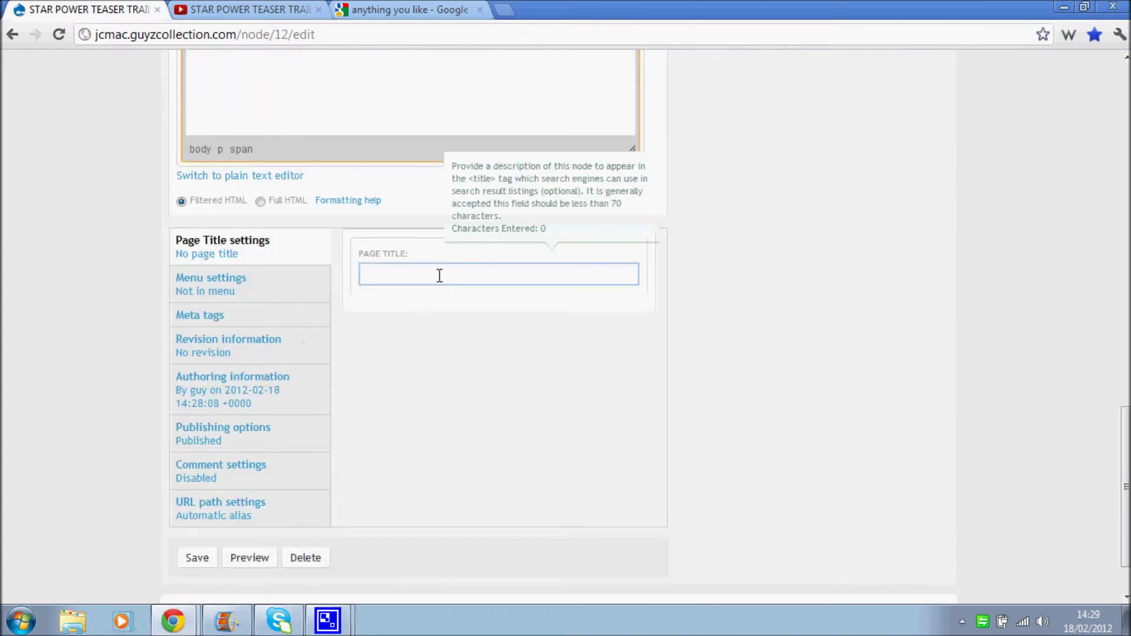
pyautogui.click(235, 260)
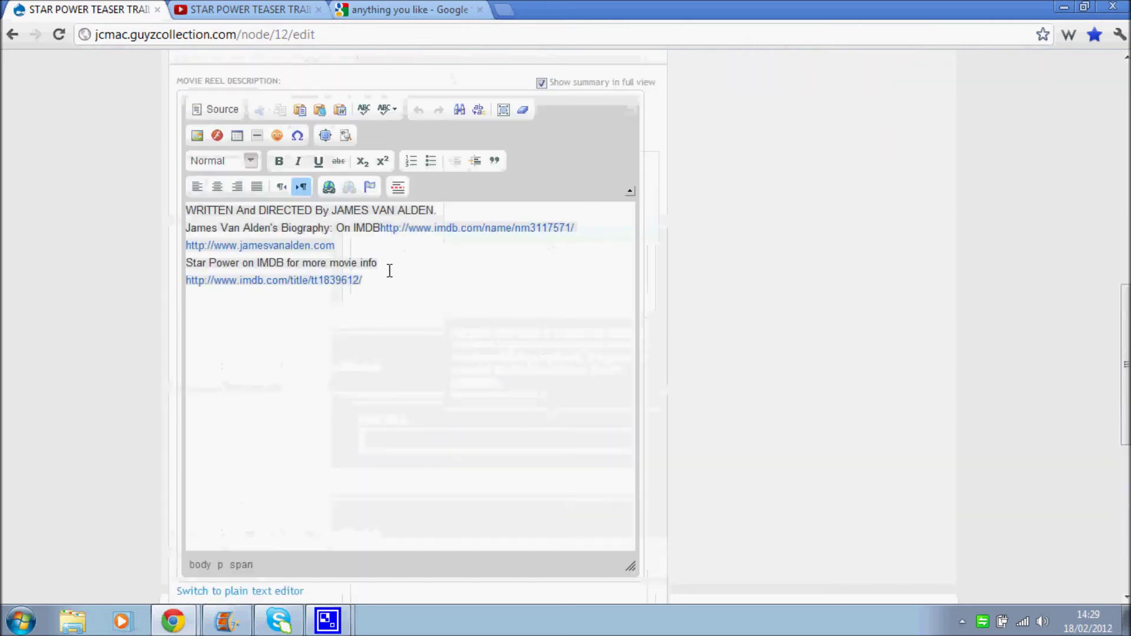
pyautogui.scroll(6, 387, 282)
pyautogui.scroll(7, 377, 292)
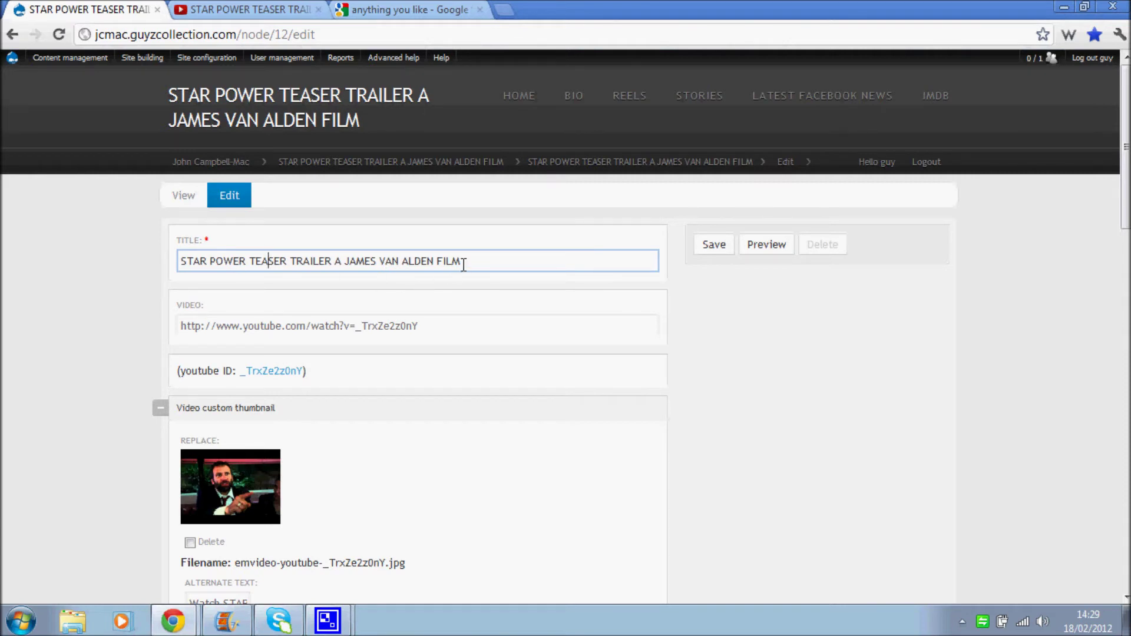
pyautogui.moveTo(464, 263); pyautogui.dragTo(333, 257)
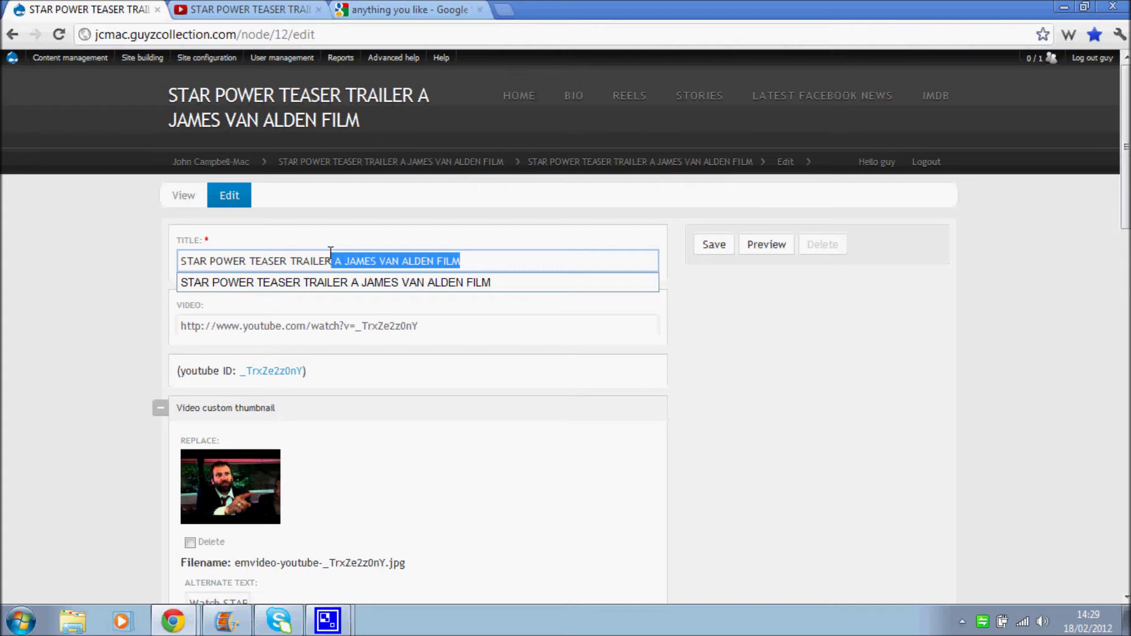
pyautogui.click(137, 267)
pyautogui.scroll(-12, 135, 259)
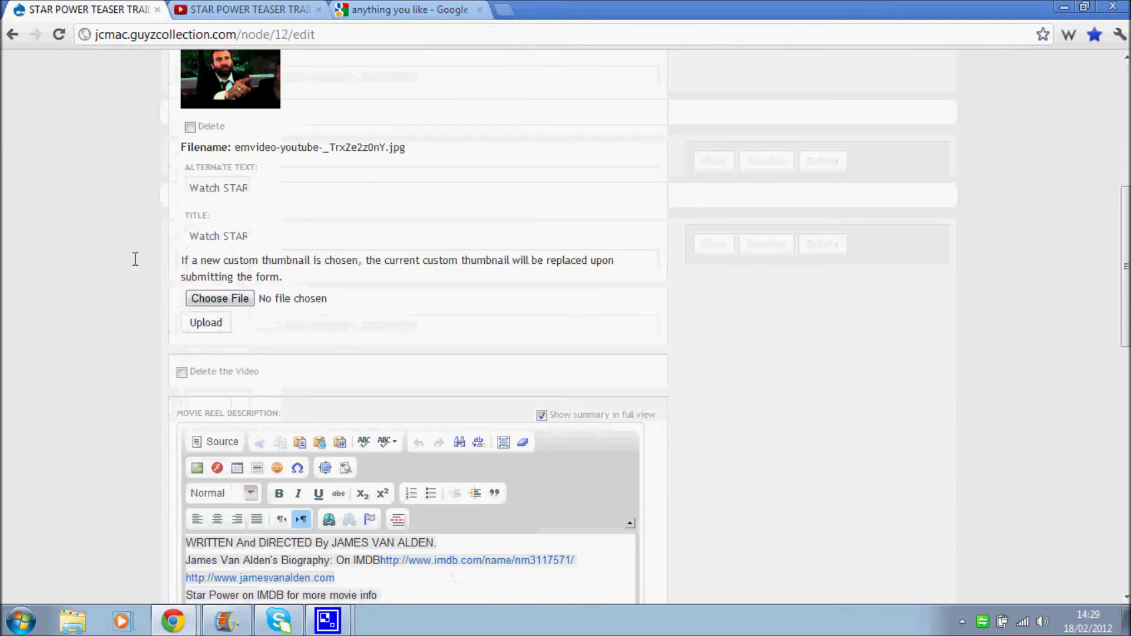
pyautogui.scroll(-5, 135, 259)
pyautogui.click(413, 273)
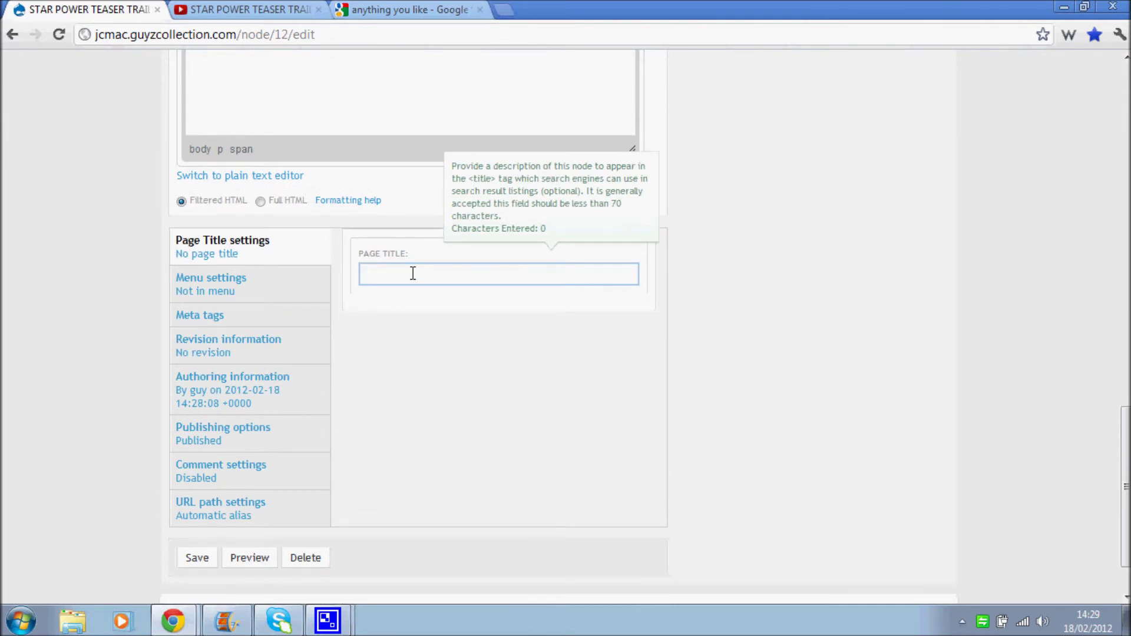
pyautogui.rightClick(375, 11)
pyautogui.click(372, 10)
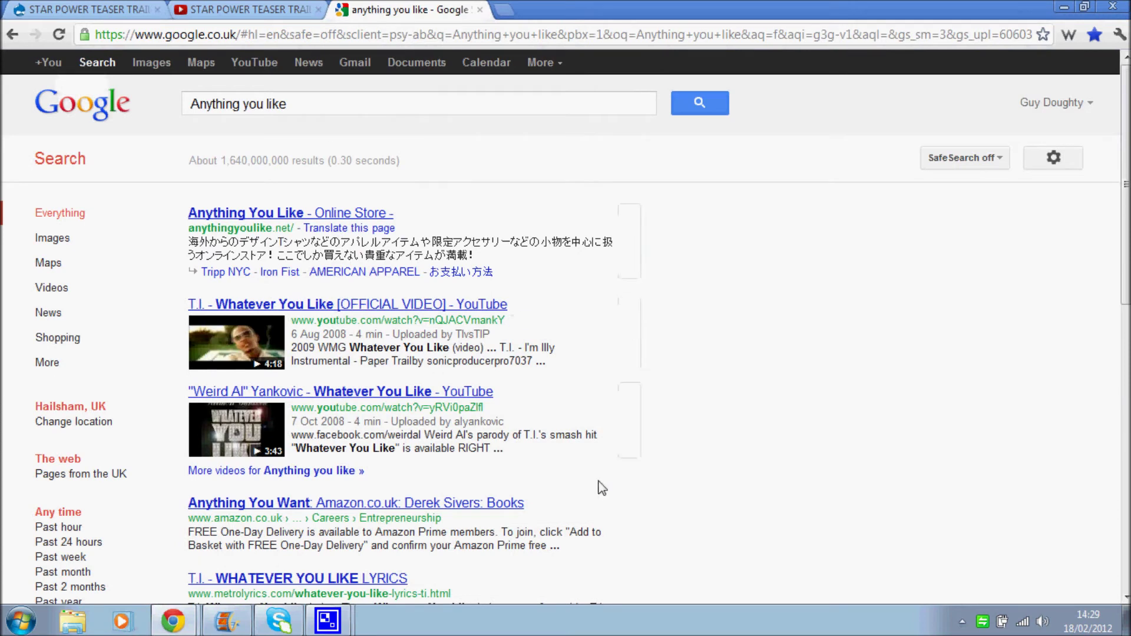
pyautogui.moveTo(494, 391); pyautogui.dragTo(187, 386)
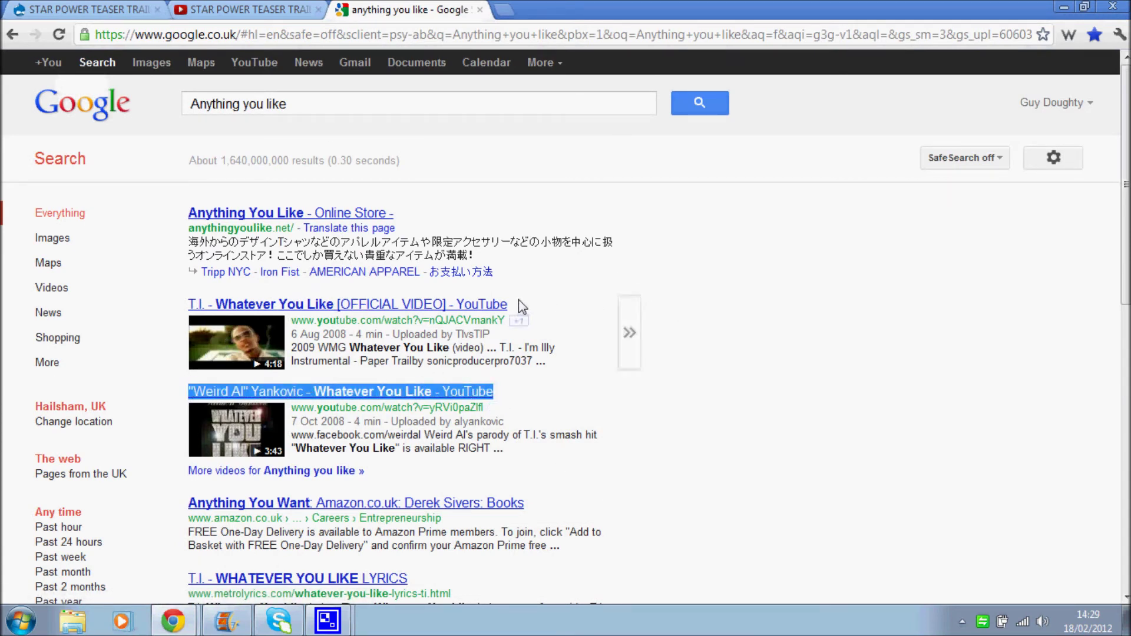
pyautogui.moveTo(517, 301); pyautogui.dragTo(190, 291)
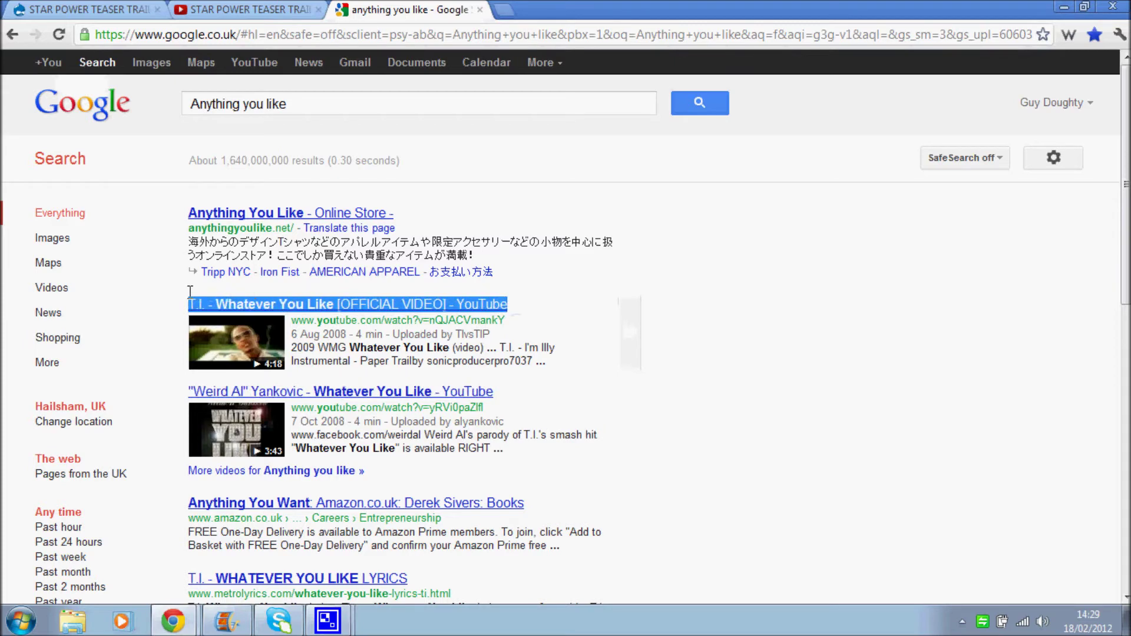
pyautogui.click(118, 10)
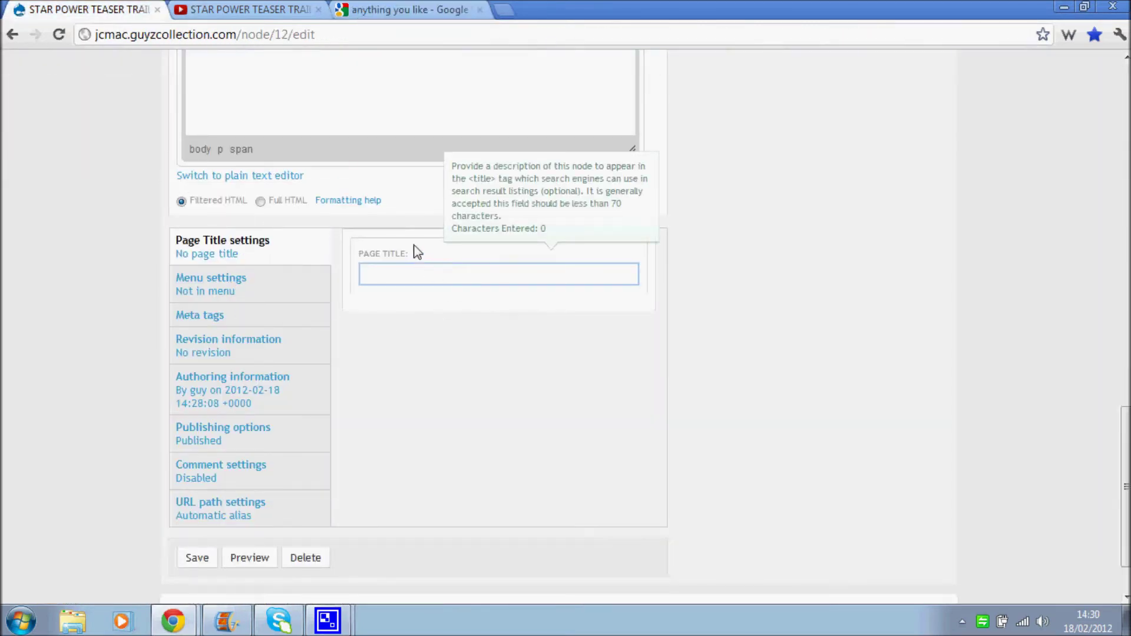
pyautogui.click(403, 9)
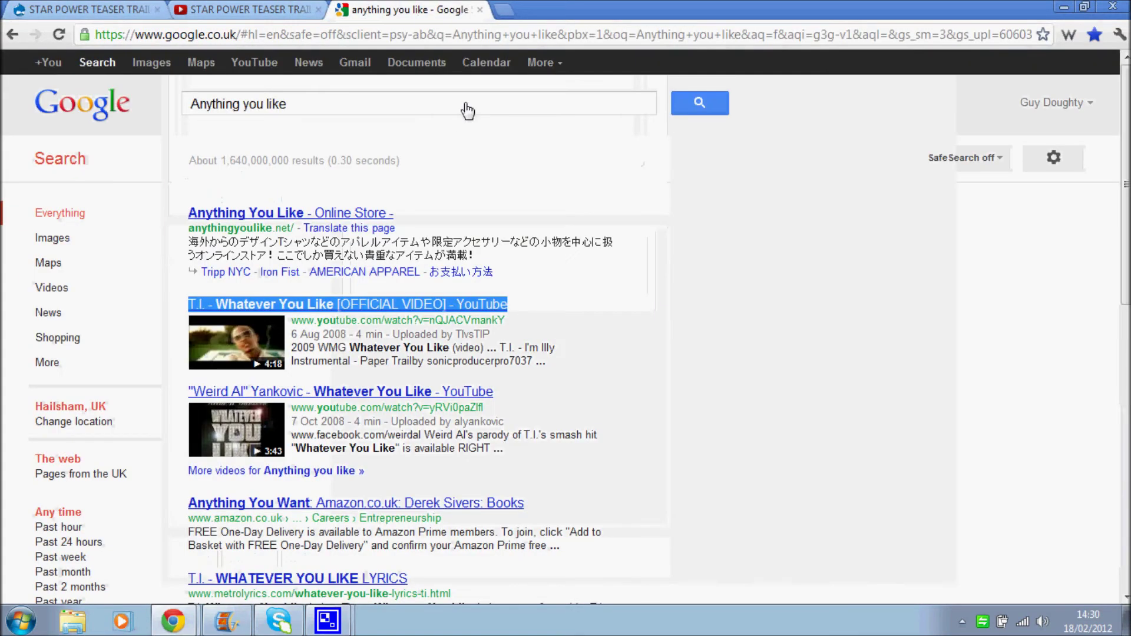
pyautogui.click(89, 9)
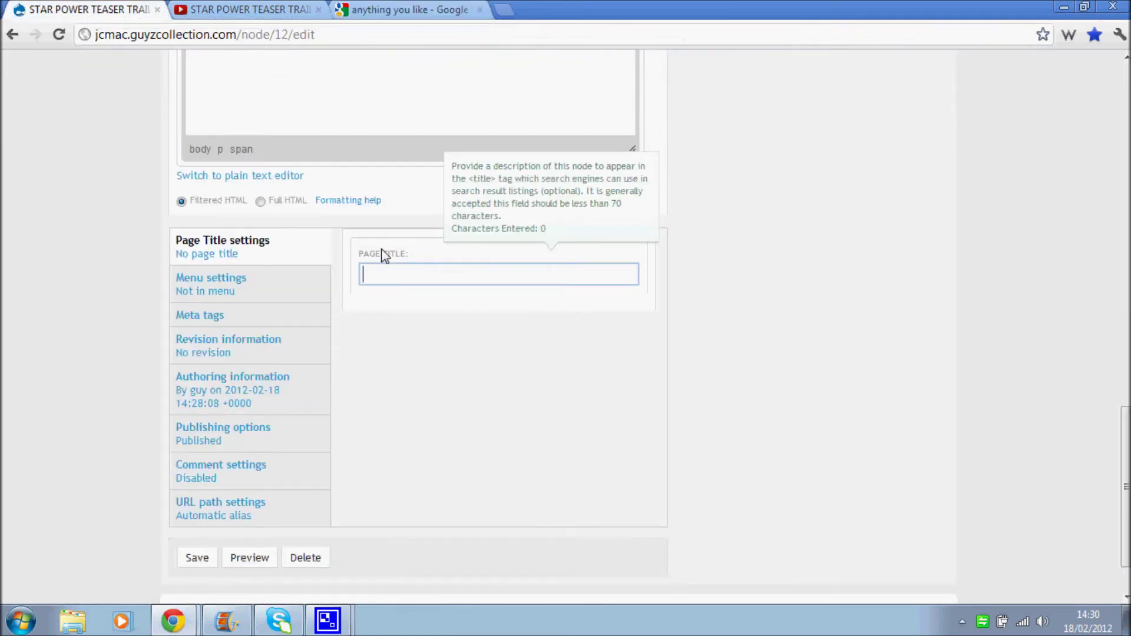
pyautogui.write('Watch')
# - Enter 'Watch the Star Power Teaser Video' as the node's Page Title
pyautogui.scroll(20, 383, 255)
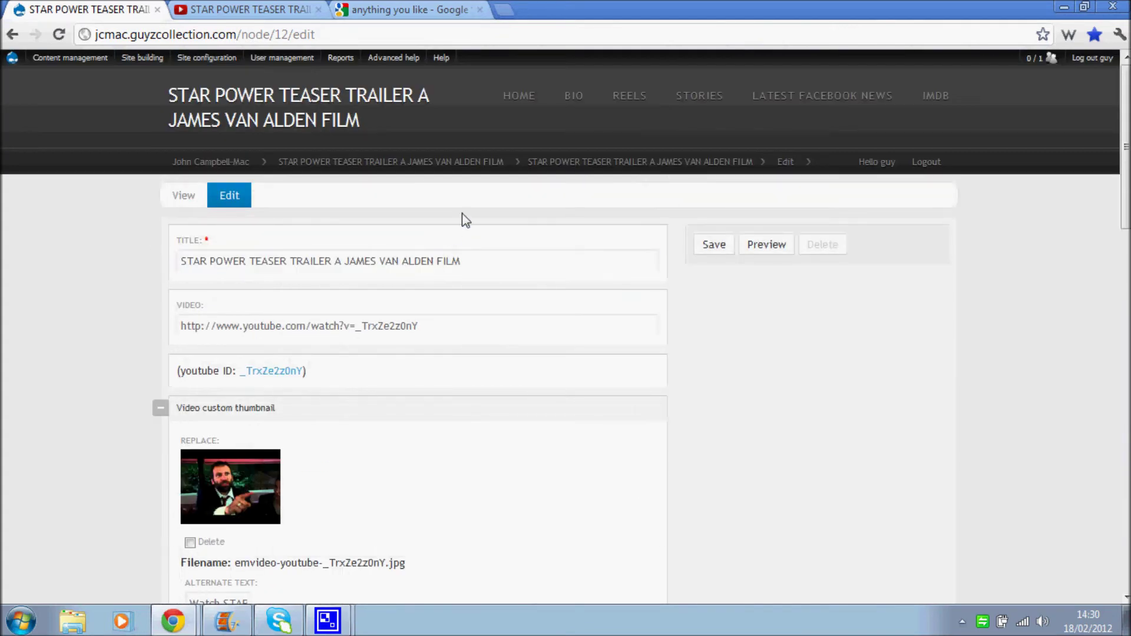
pyautogui.scroll(-20, 469, 239)
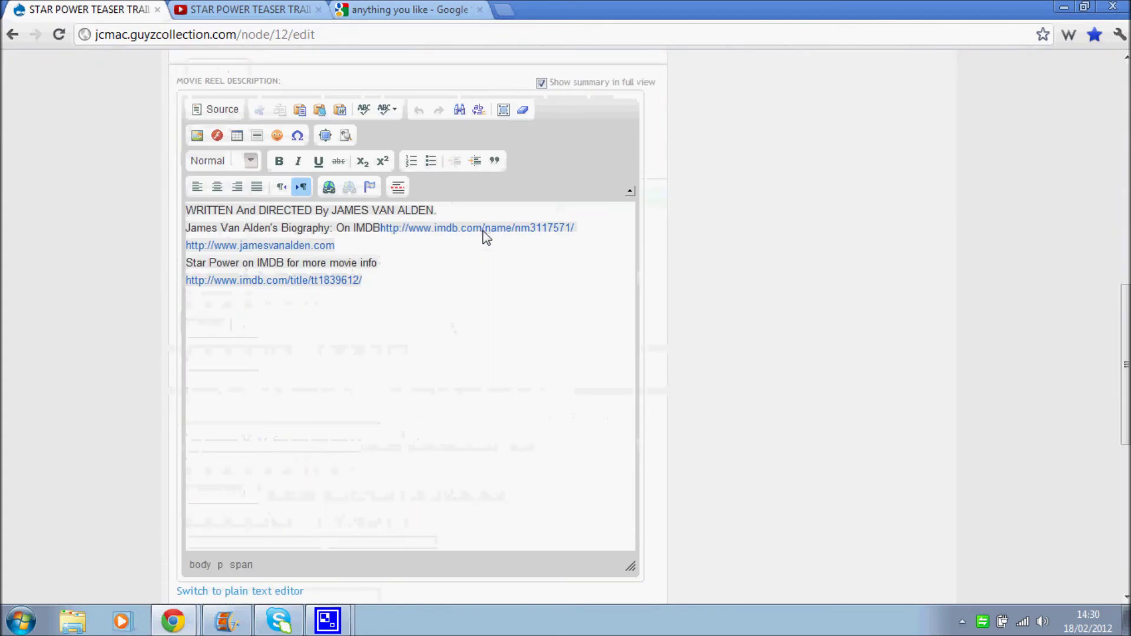
pyautogui.write('t')
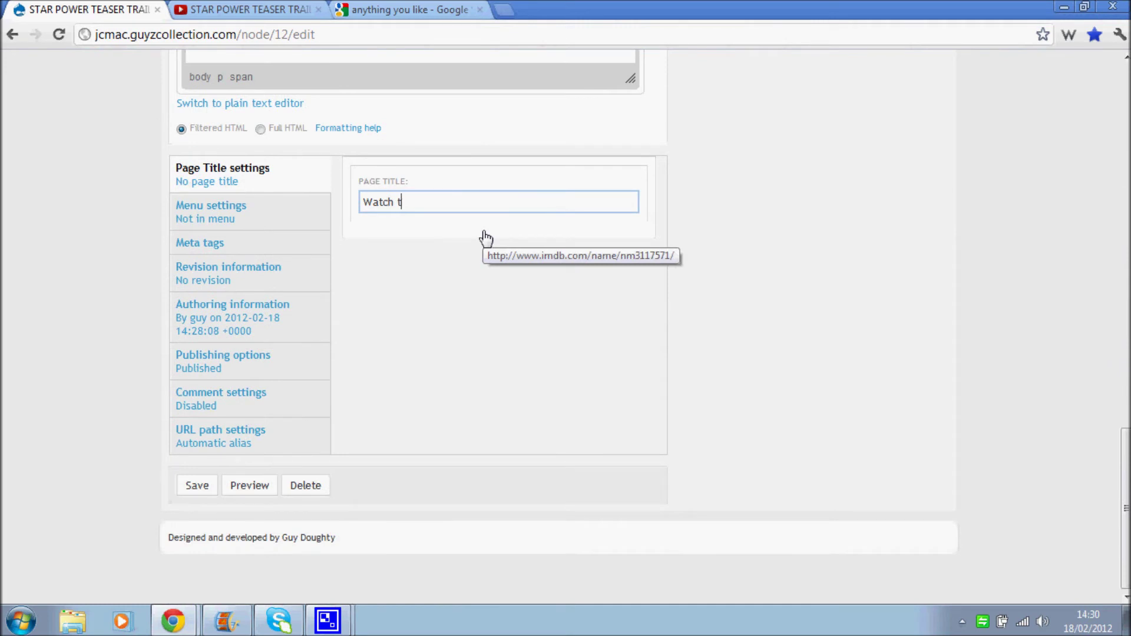
pyautogui.write('he Star Power Teaser')
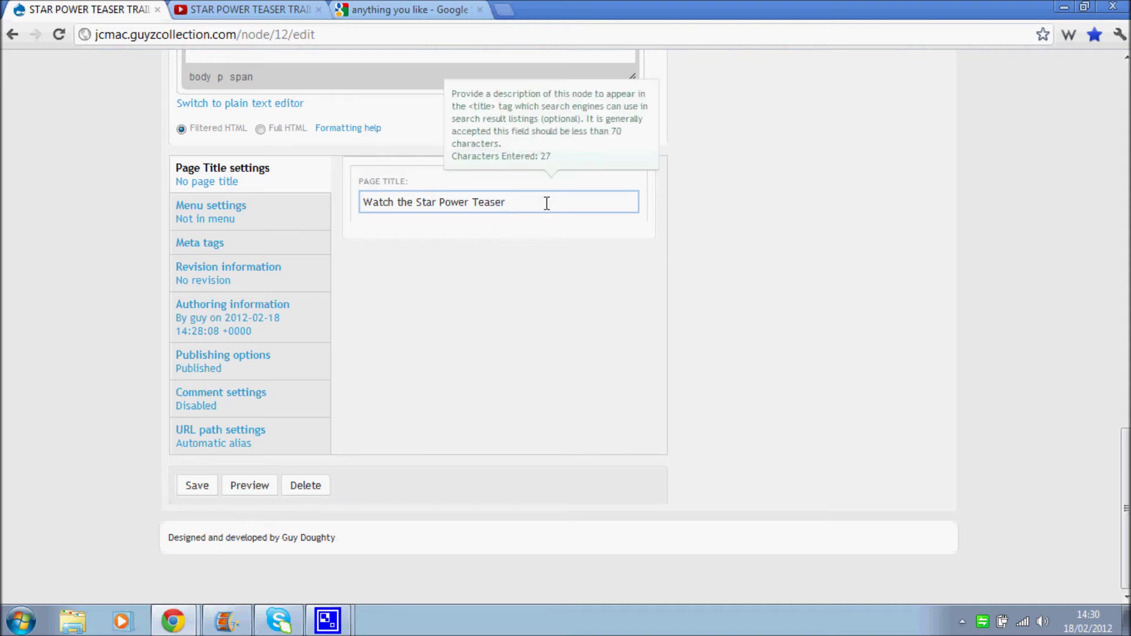
pyautogui.write('Video')
# - Give the node a menu link titled 'Star Power Teaser', copied from the page title
pyautogui.click(257, 225)
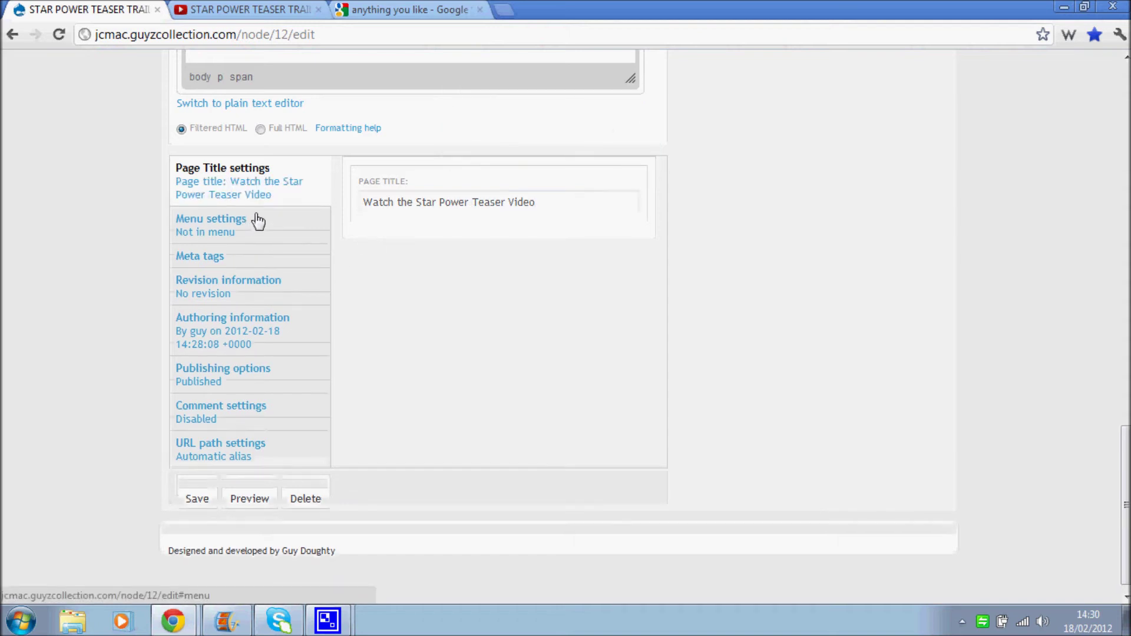
pyautogui.click(258, 229)
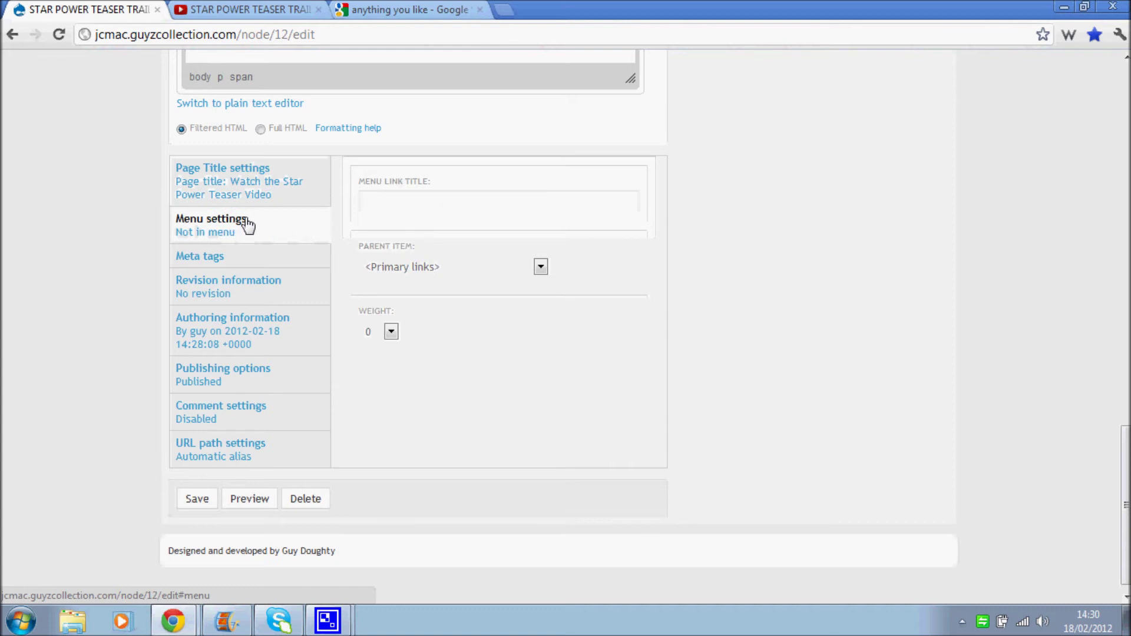
pyautogui.click(379, 198)
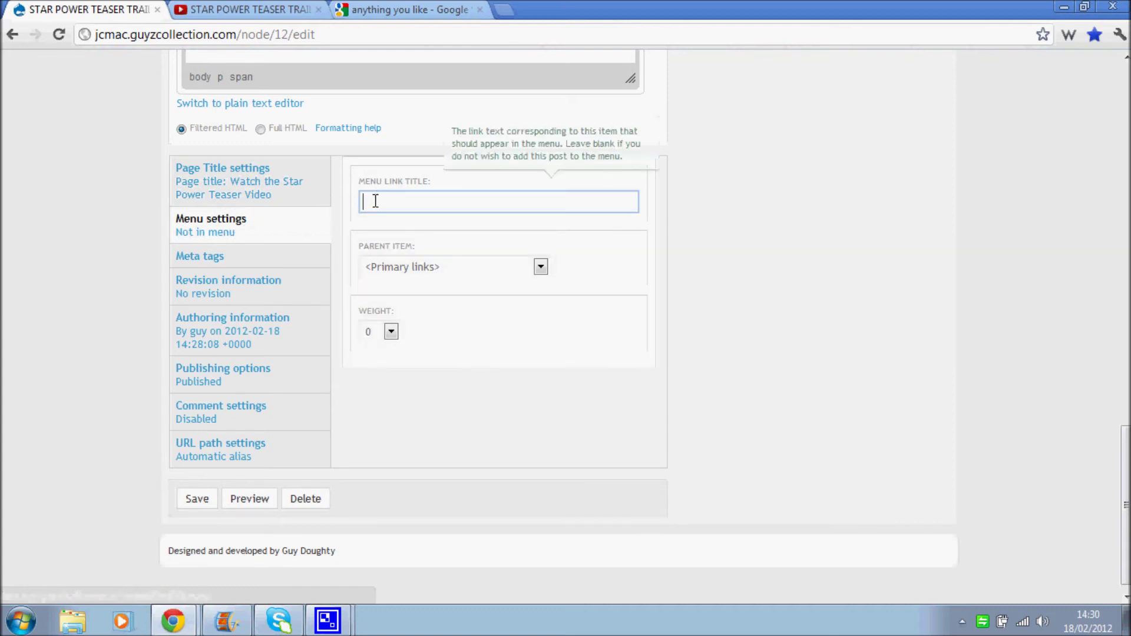
pyautogui.click(299, 199)
pyautogui.click(484, 200)
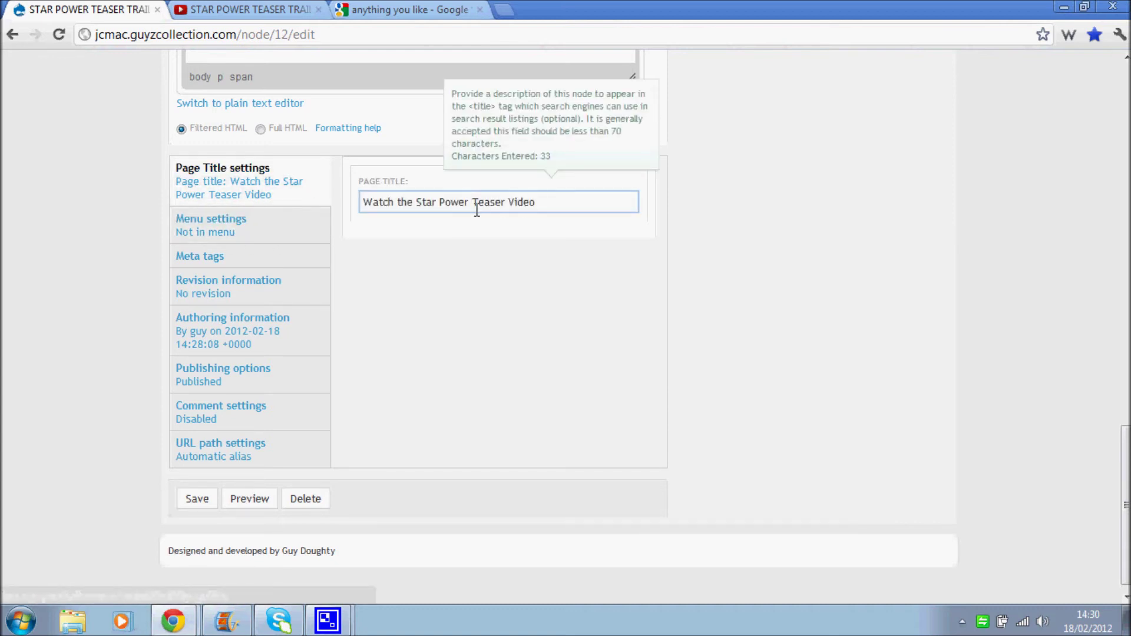
pyautogui.moveTo(416, 201); pyautogui.dragTo(571, 199)
pyautogui.hotkey('ctrl', 'c')
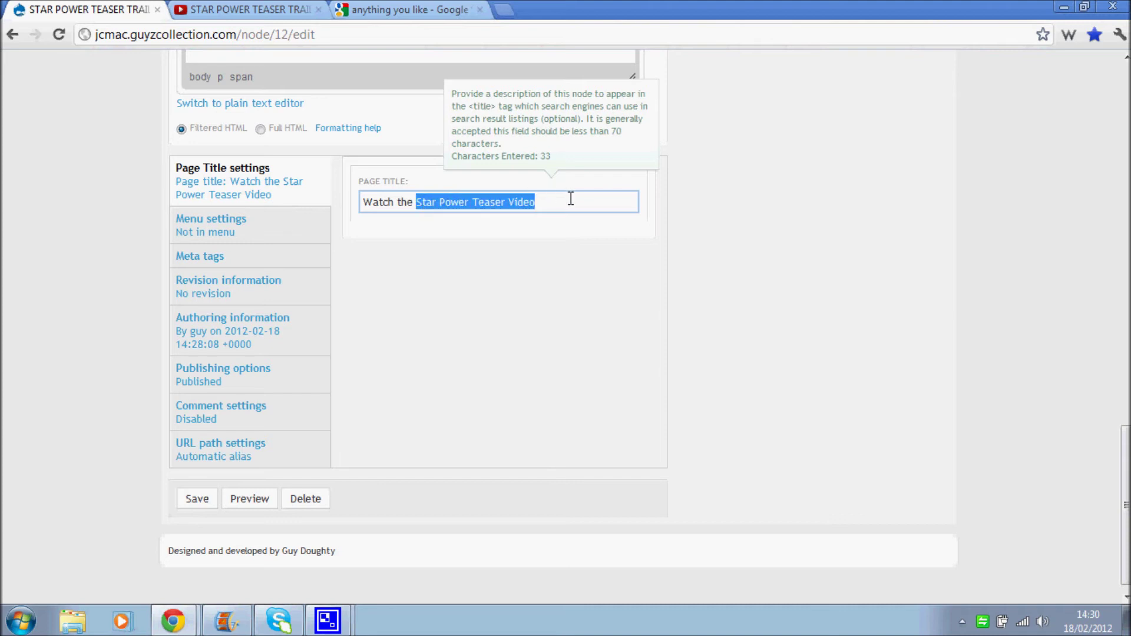
pyautogui.click(283, 236)
pyautogui.click(385, 201)
pyautogui.hotkey('ctrl', 'v')
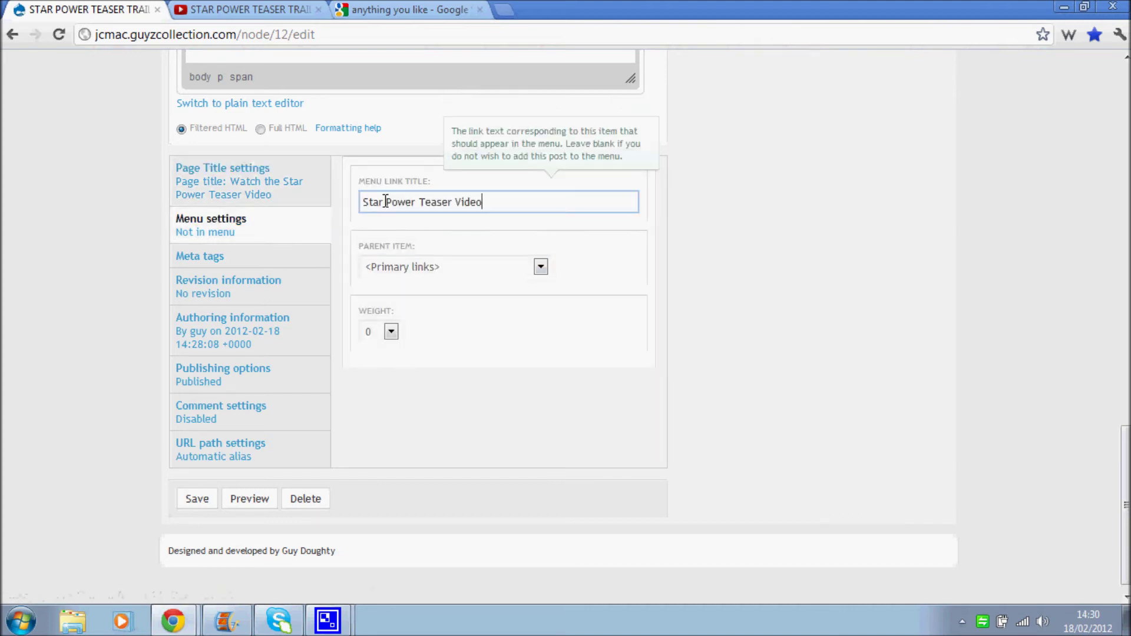
pyautogui.moveTo(453, 204); pyautogui.dragTo(573, 217)
pyautogui.press('BackSpace')
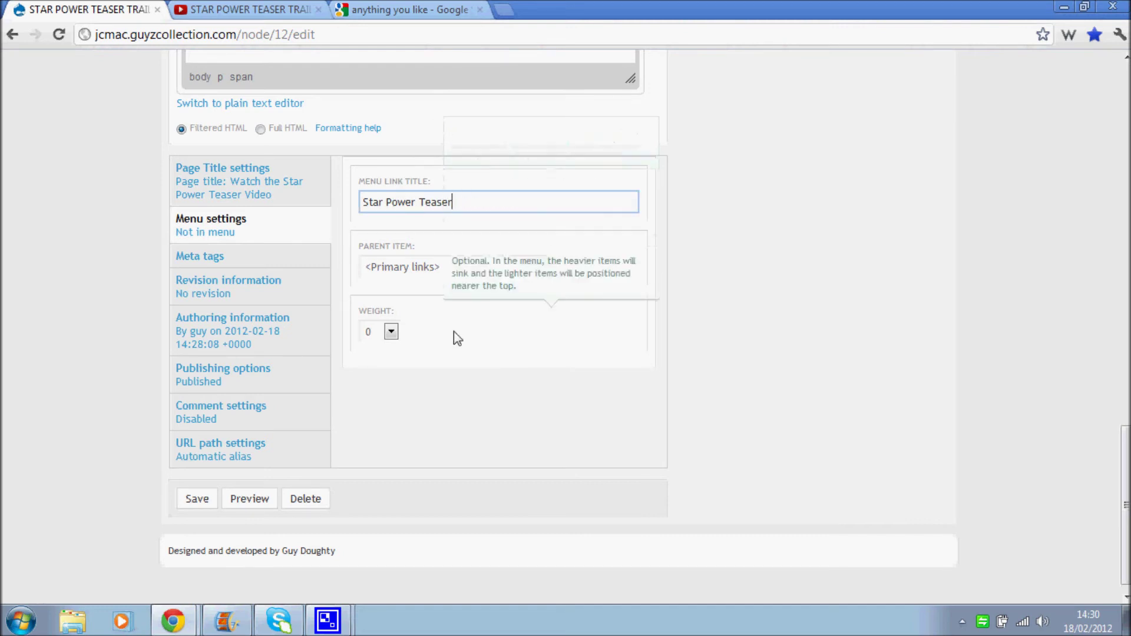
# - Choose '-- Reels' as the menu link's parent item
pyautogui.click(427, 270)
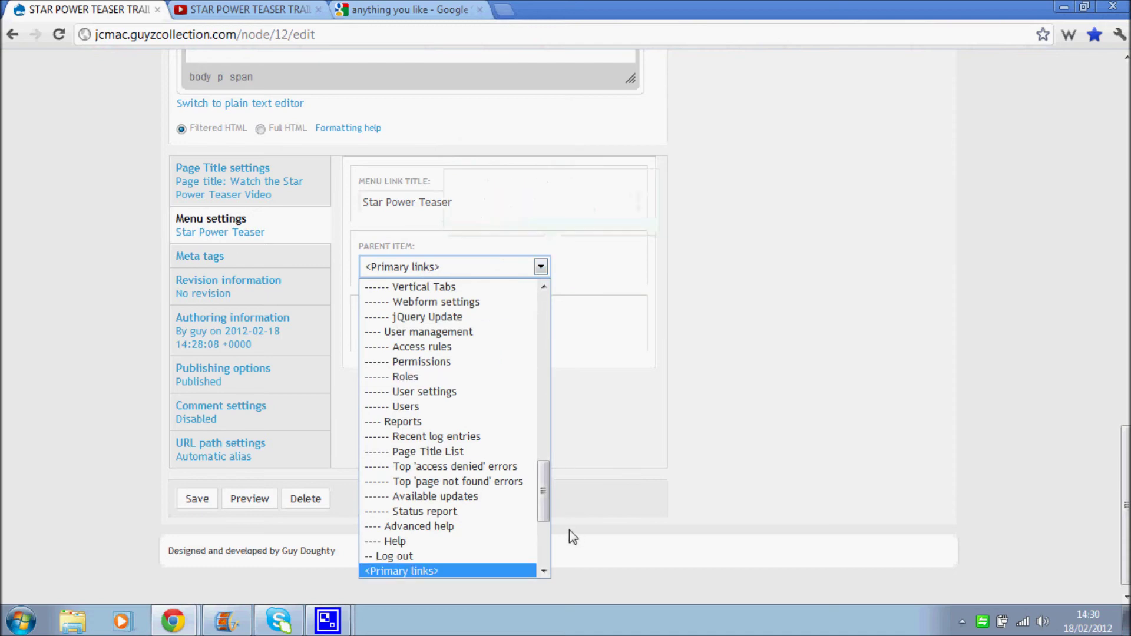
pyautogui.click(614, 471)
pyautogui.scroll(20, 613, 468)
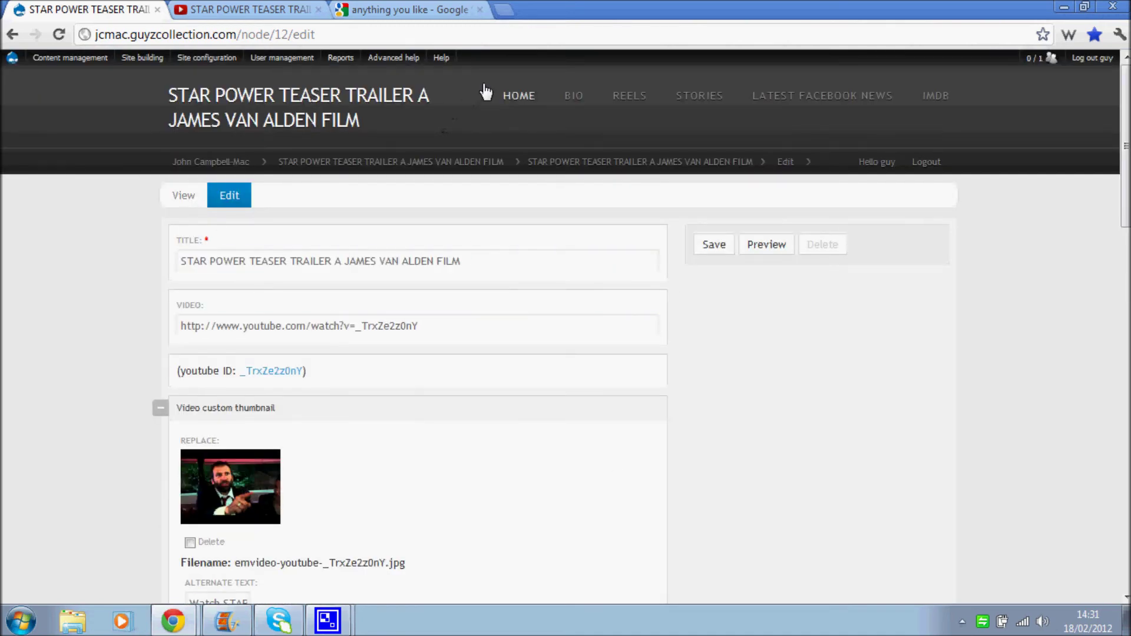
pyautogui.moveTo(471, 77)
pyautogui.mouseDown()
pyautogui.moveTo(701, 82)
pyautogui.moveTo(467, 73)
pyautogui.mouseUp()
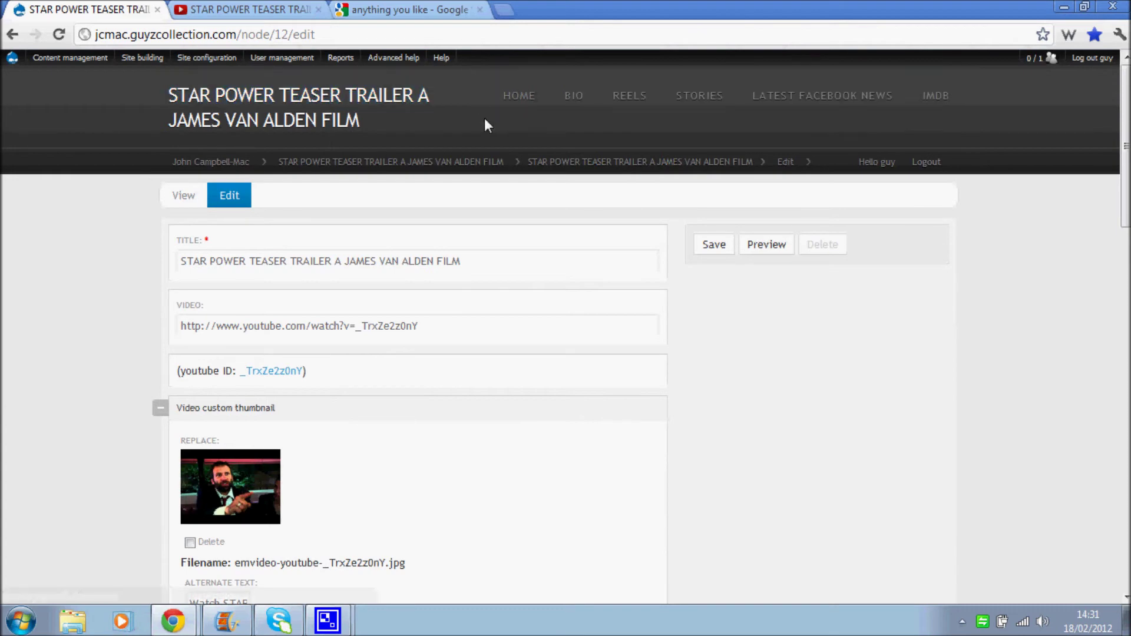
pyautogui.scroll(-15, 824, 525)
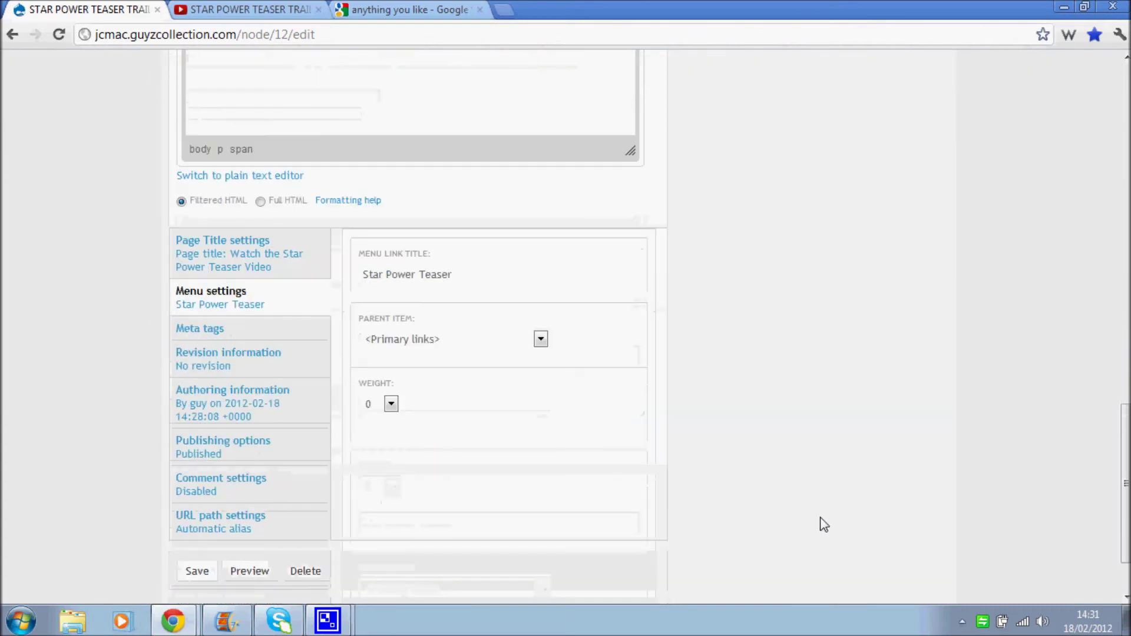
pyautogui.scroll(-2, 824, 524)
pyautogui.click(416, 258)
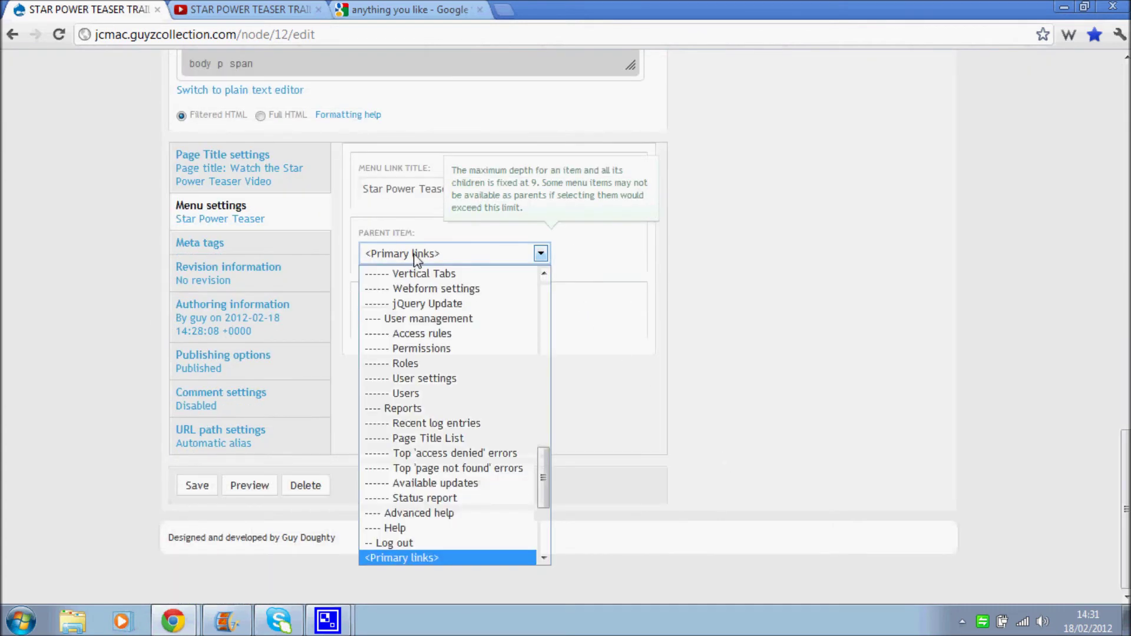
pyautogui.moveTo(543, 488); pyautogui.dragTo(536, 527)
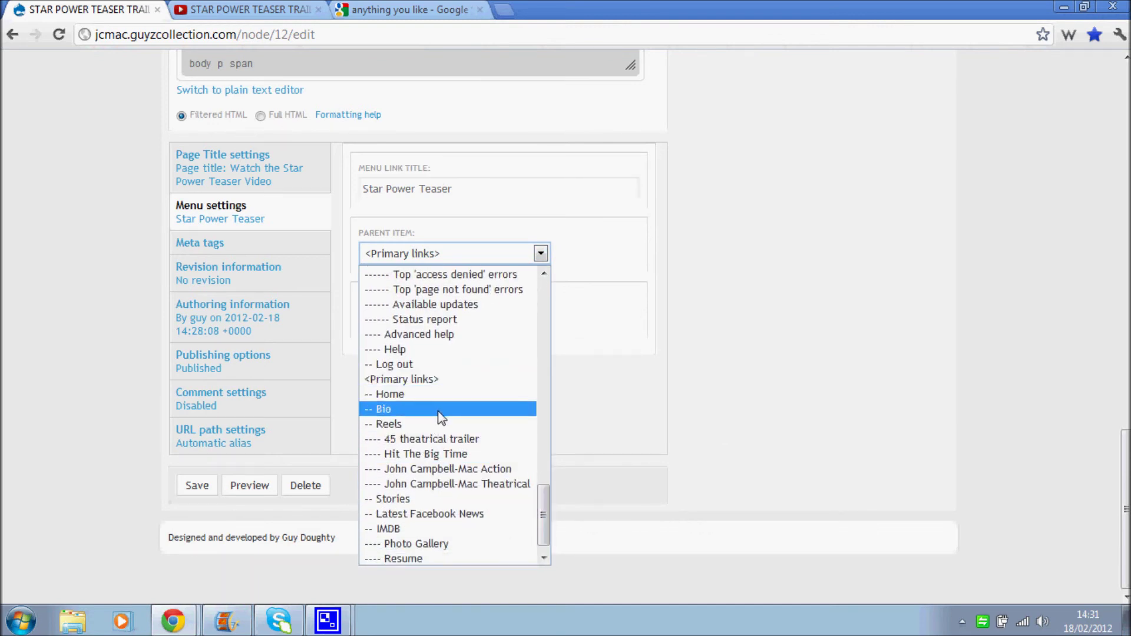
pyautogui.click(436, 423)
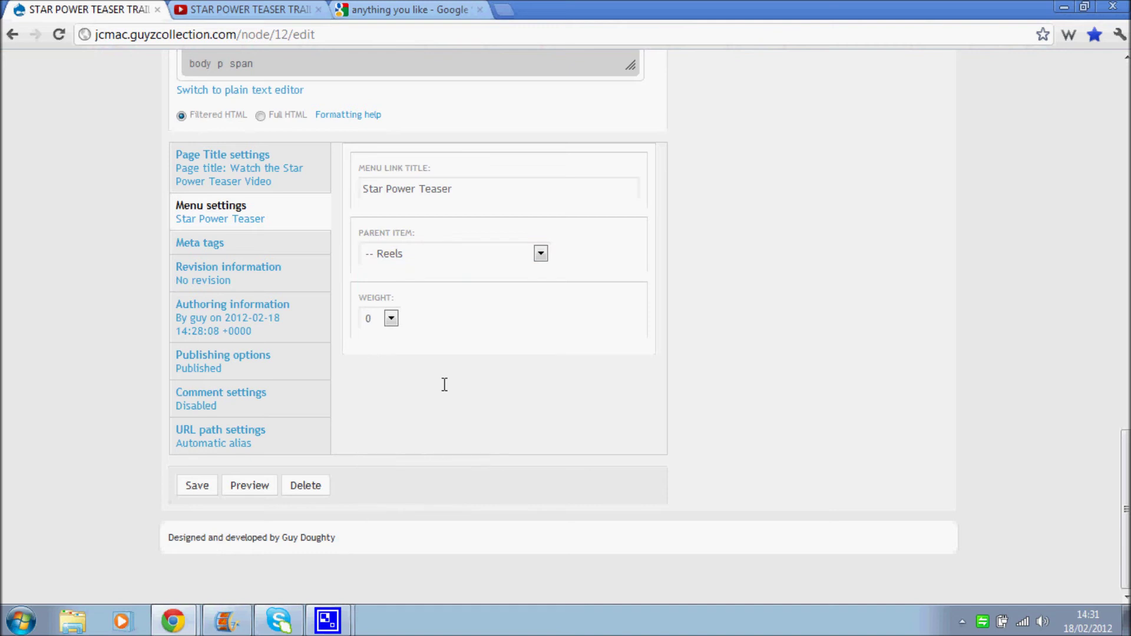
pyautogui.click(243, 252)
pyautogui.click(389, 187)
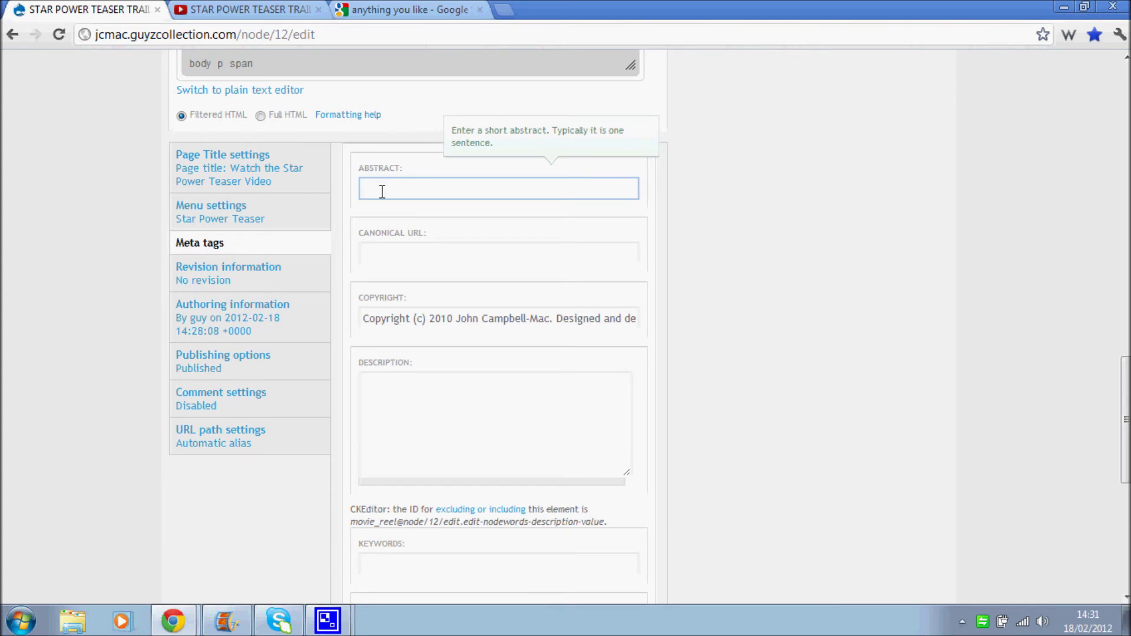
pyautogui.click(371, 259)
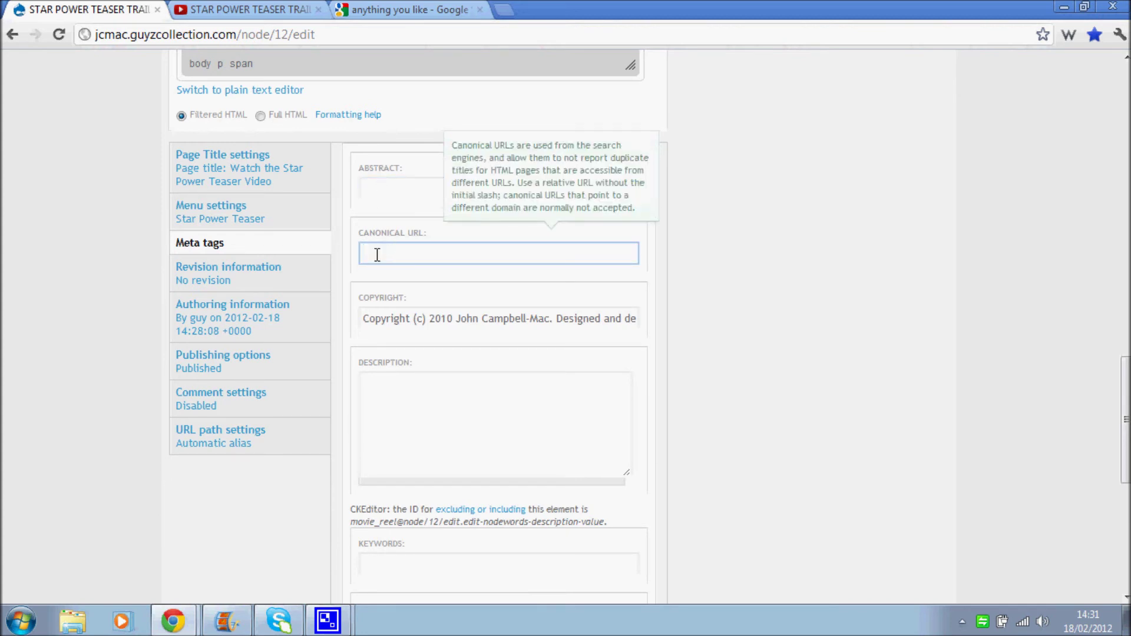
pyautogui.click(371, 318)
pyautogui.scroll(-3, 359, 342)
pyautogui.click(375, 324)
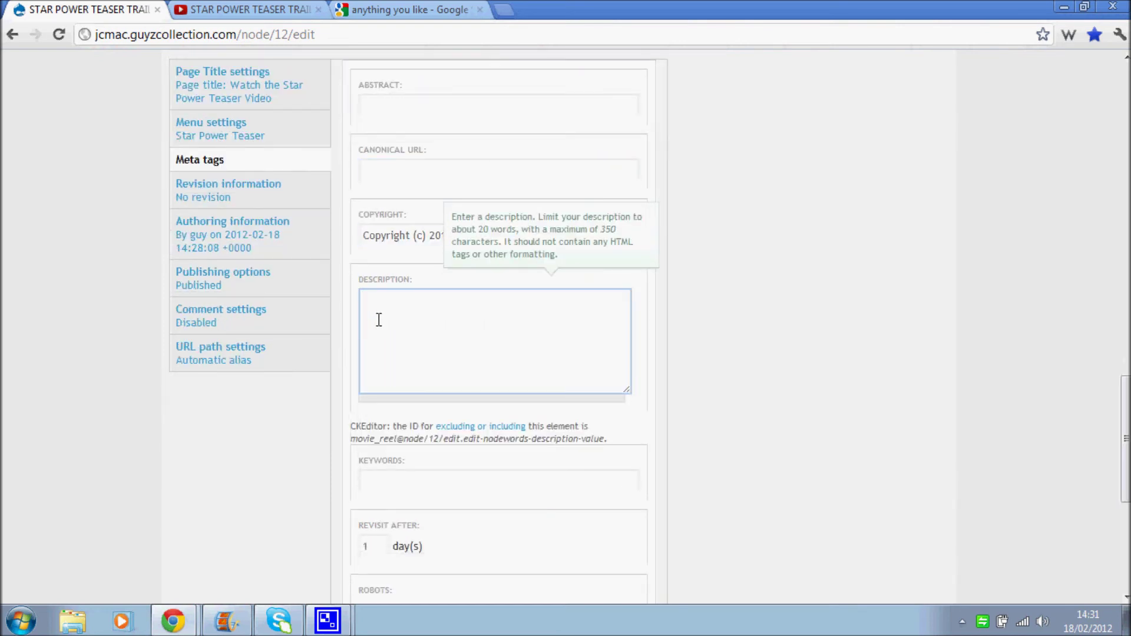
pyautogui.click(407, 9)
# - Highlight two Google result snippets, including the New Statesman one, as examples, then return to Drupal
pyautogui.moveTo(565, 368); pyautogui.dragTo(311, 347)
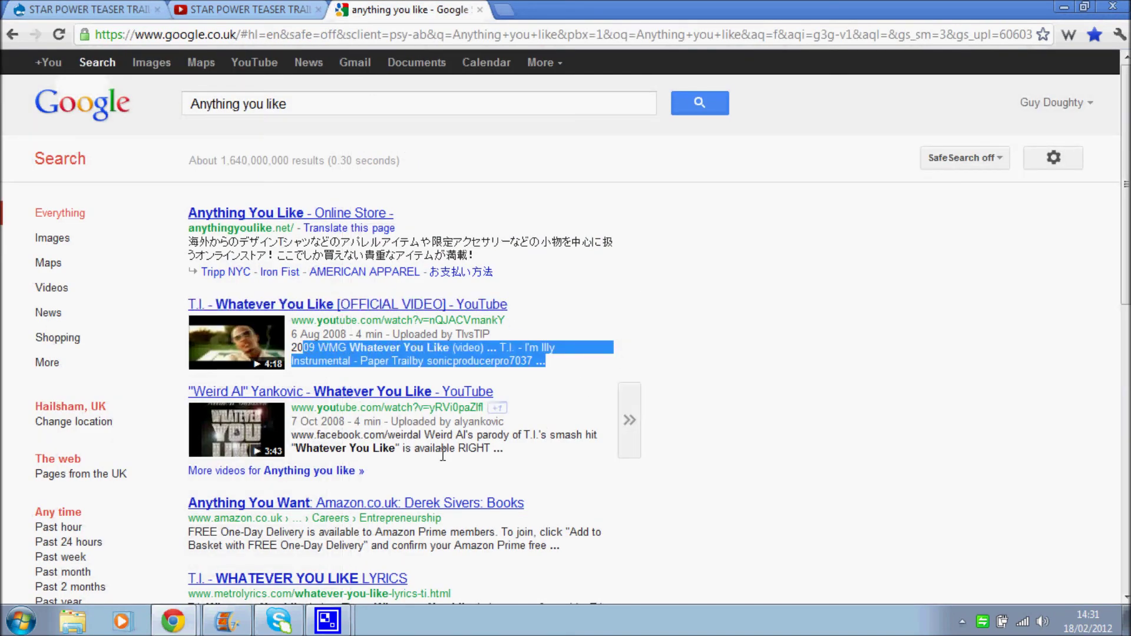
pyautogui.scroll(-7, 448, 422)
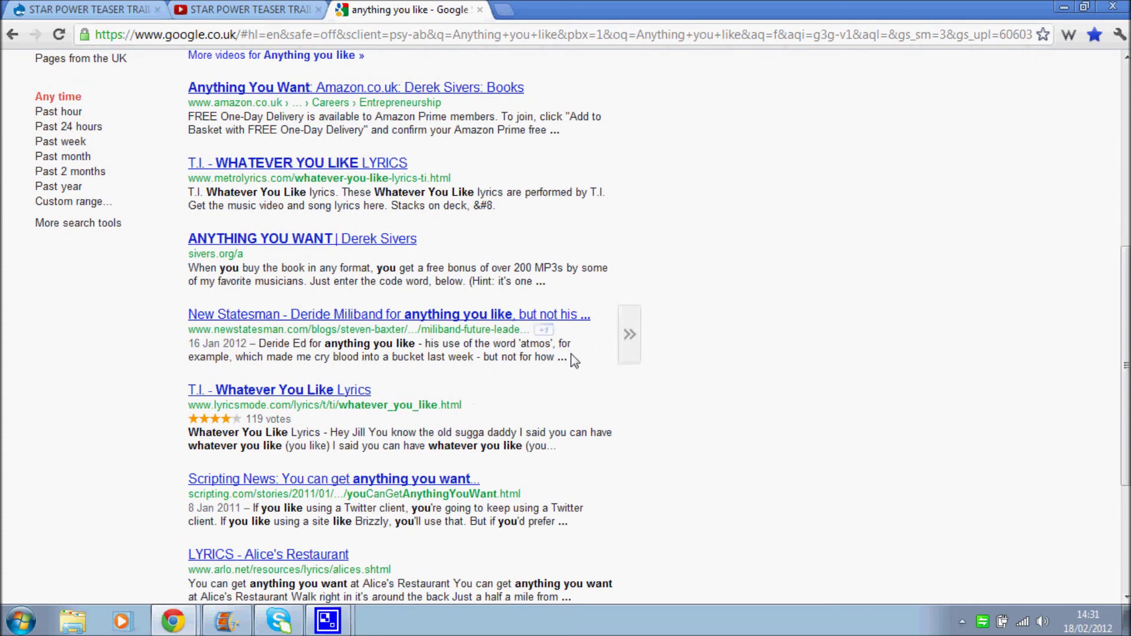
pyautogui.moveTo(569, 356); pyautogui.dragTo(258, 344)
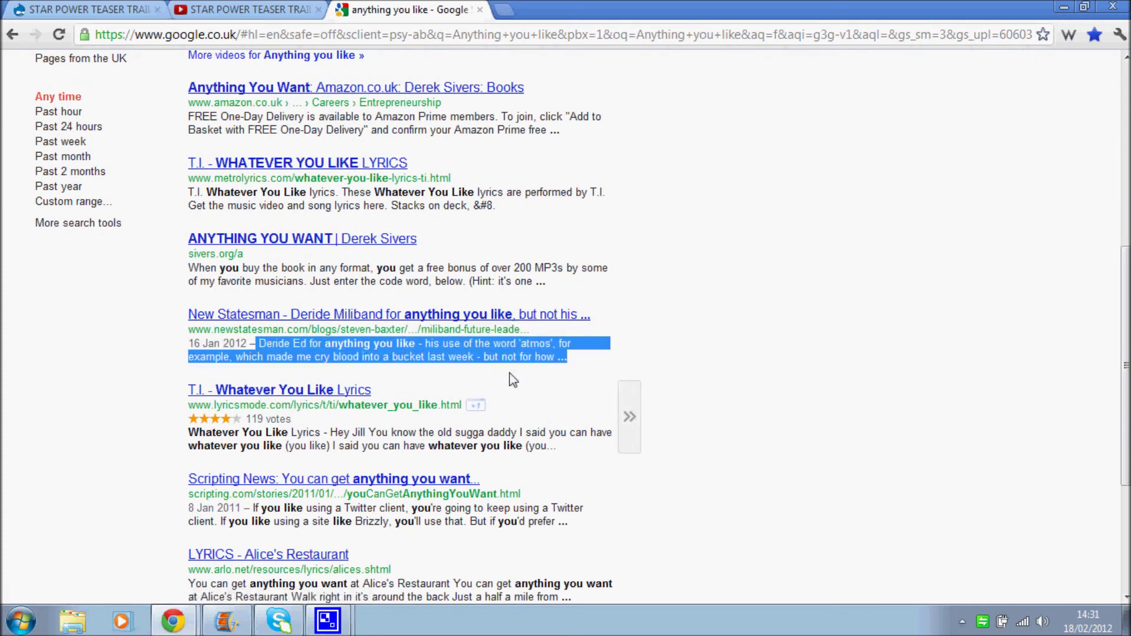
pyautogui.click(47, 9)
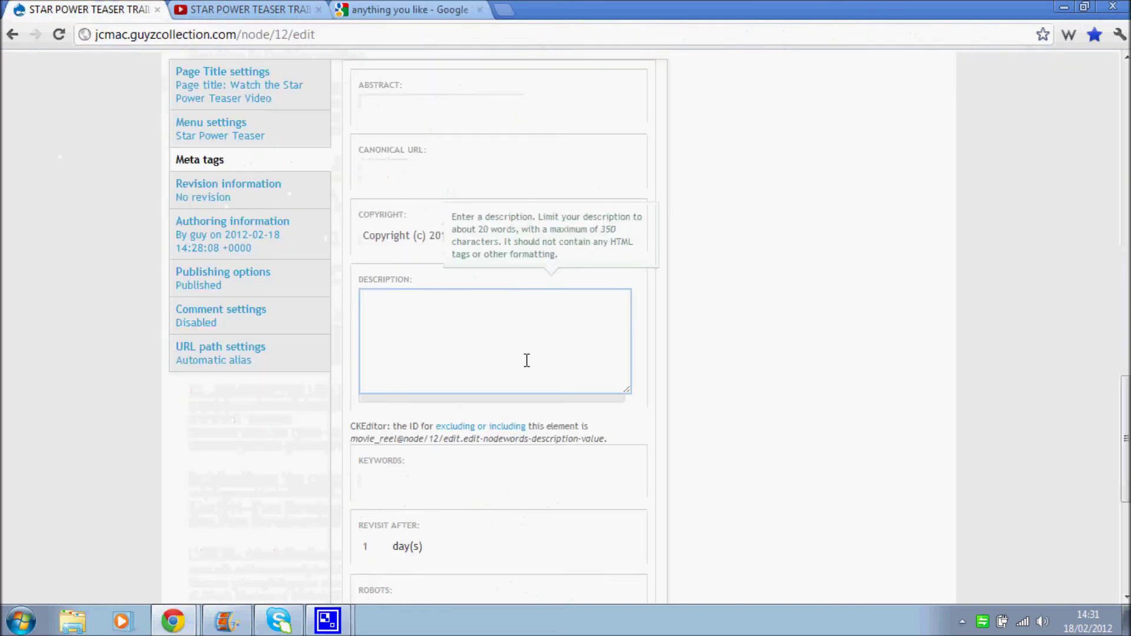
# - Fill the meta Description with 'Star Power Teaser Video,' followed by the body's written-and-directed-by credit line
pyautogui.write('Star Power Teaser Video')
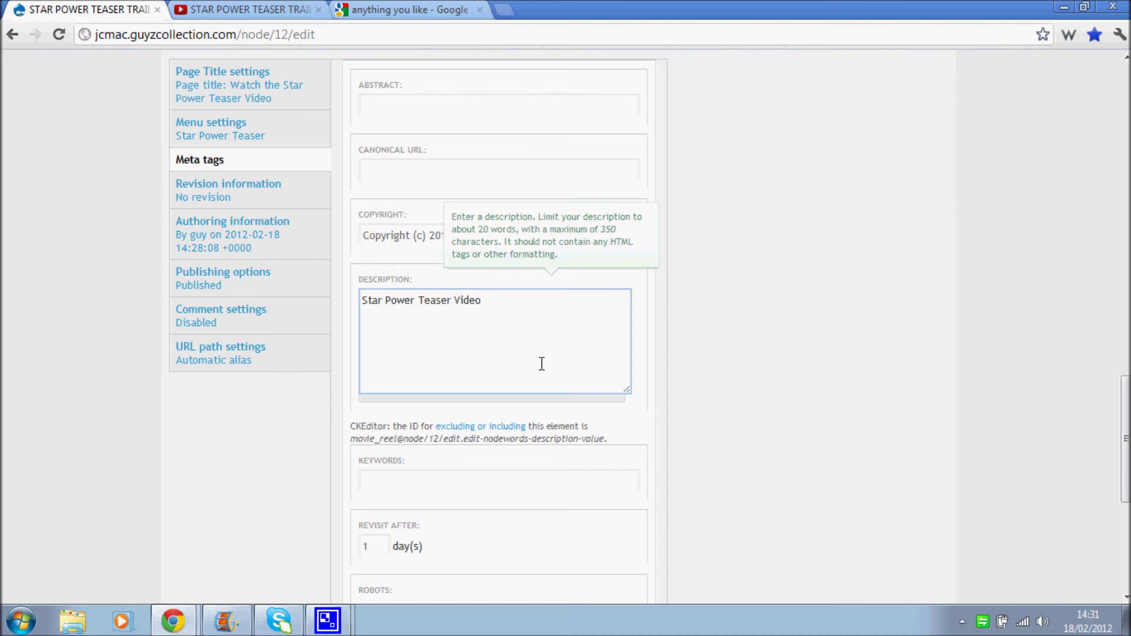
pyautogui.scroll(8, 542, 364)
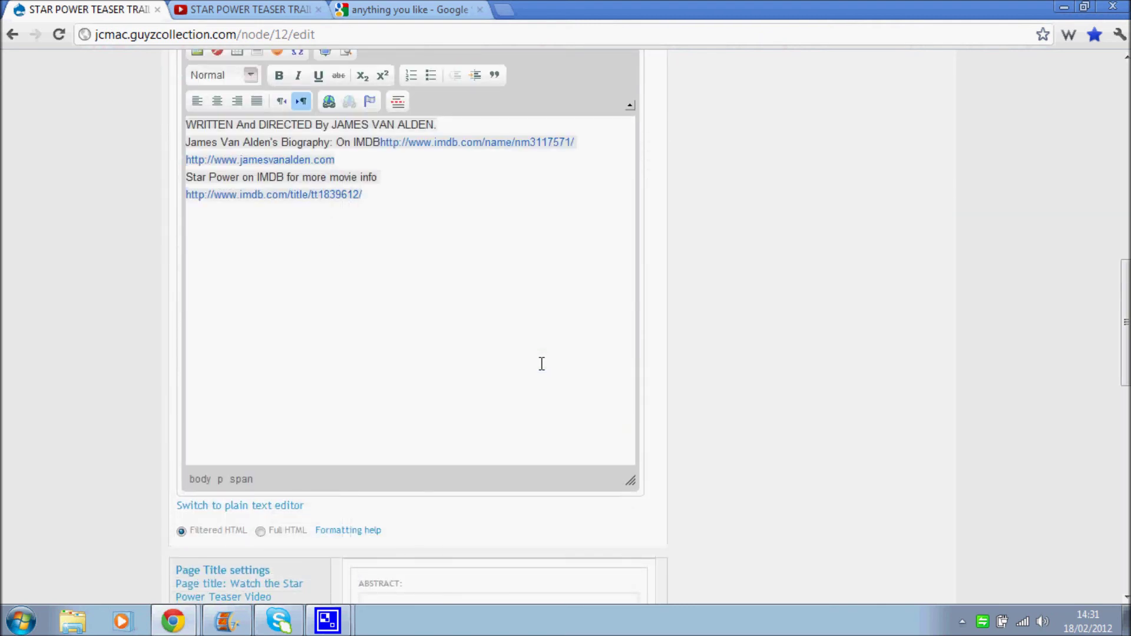
pyautogui.moveTo(440, 125); pyautogui.dragTo(3, 96)
pyautogui.hotkey('ctrl', 'c')
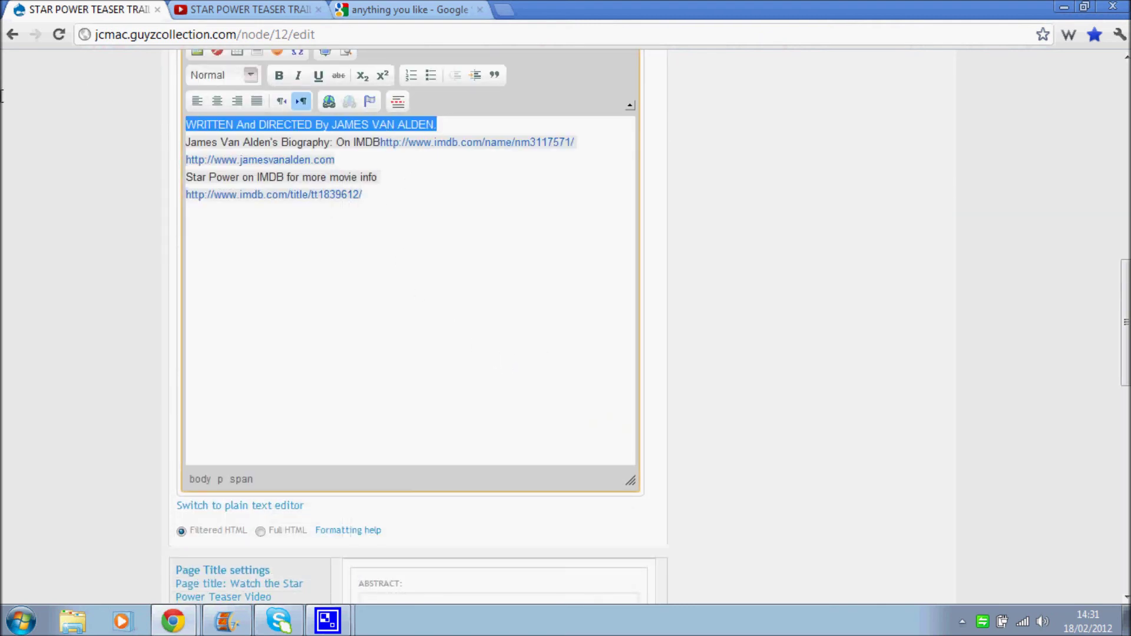
pyautogui.scroll(-9, 698, 553)
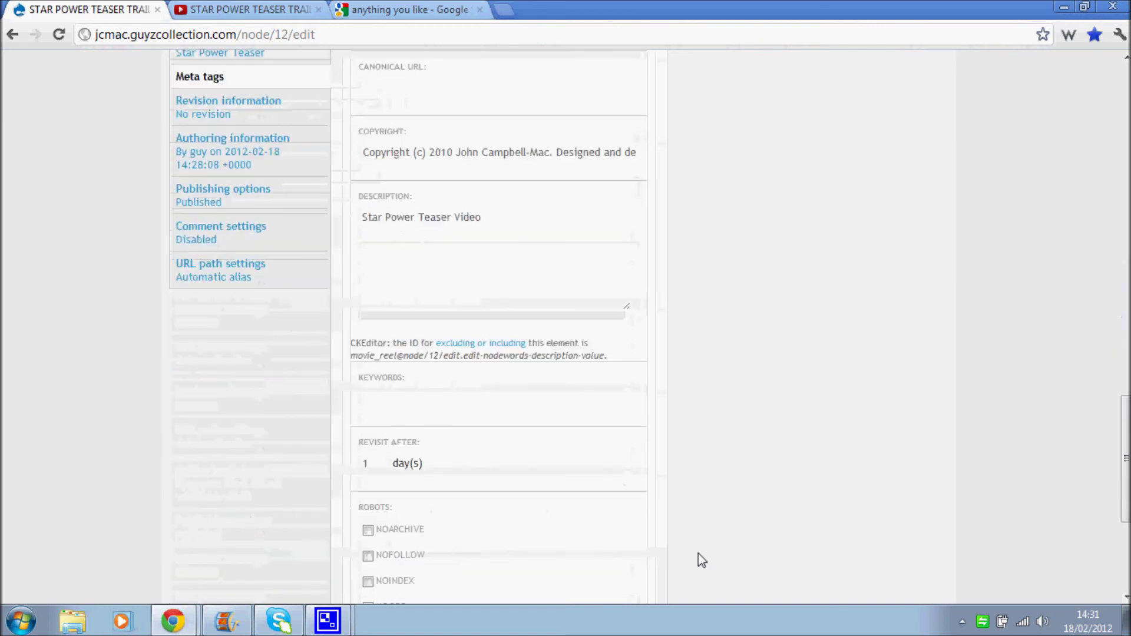
pyautogui.click(547, 211)
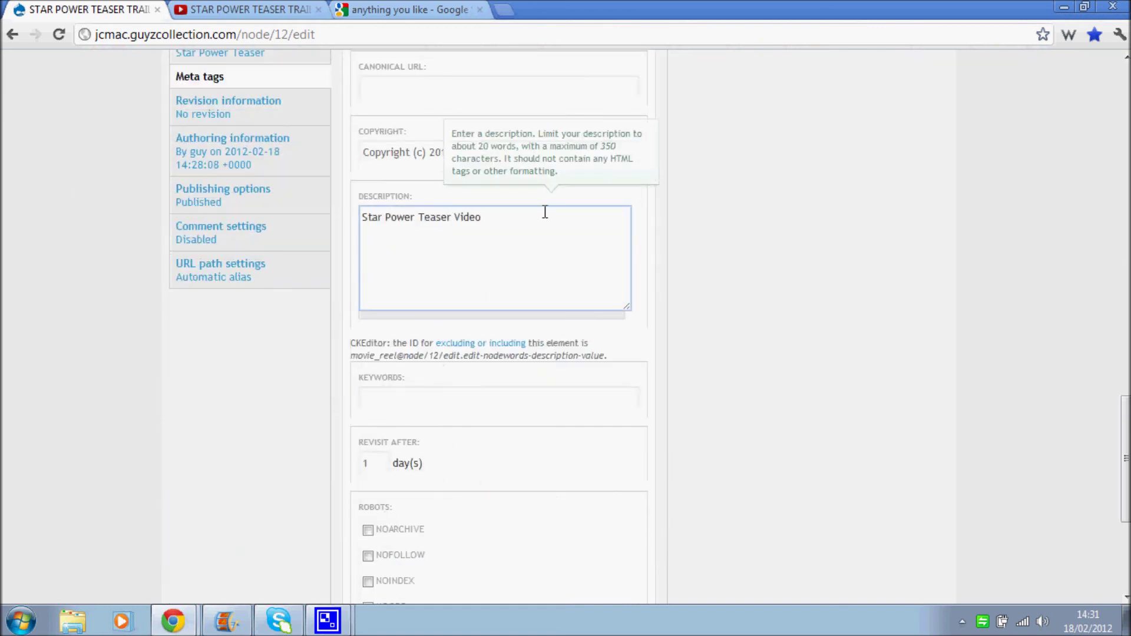
pyautogui.write(',')
pyautogui.hotkey('ctrl', 'v')
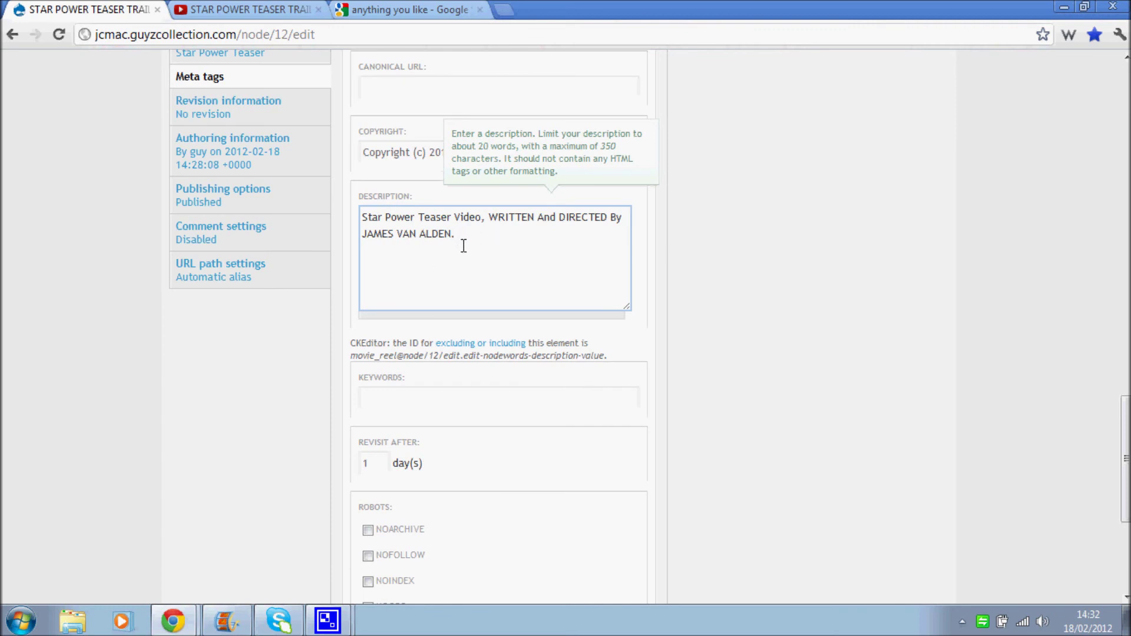
pyautogui.scroll(-4, 907, 366)
# - Try the meta Keywords field and dismiss its suggestions, leaving it empty
pyautogui.click(438, 149)
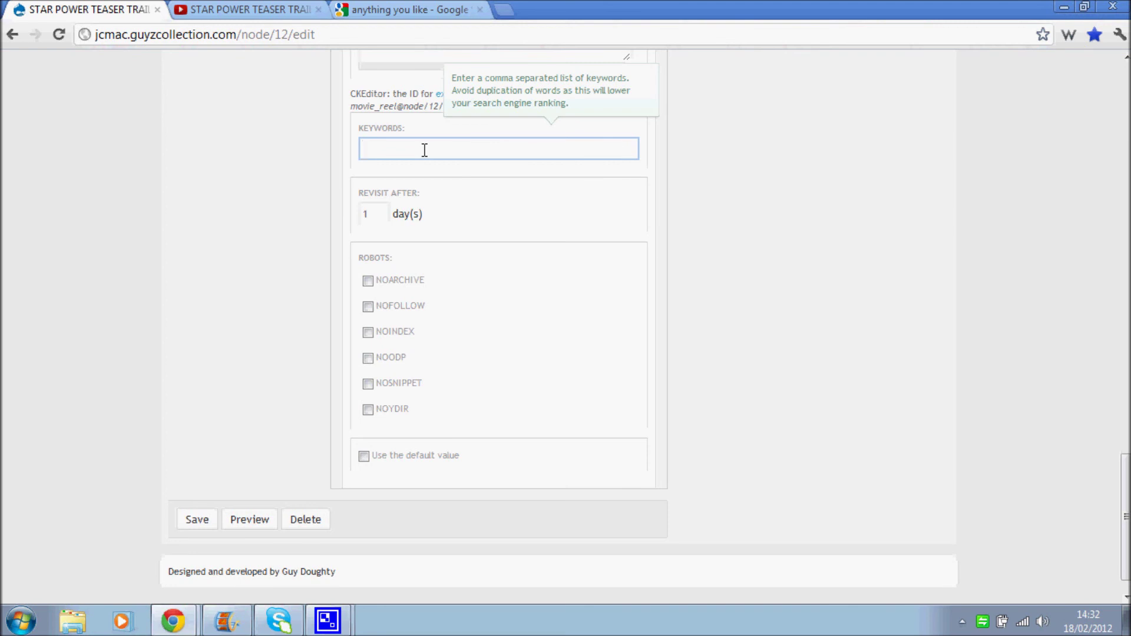
pyautogui.scroll(-1, 424, 150)
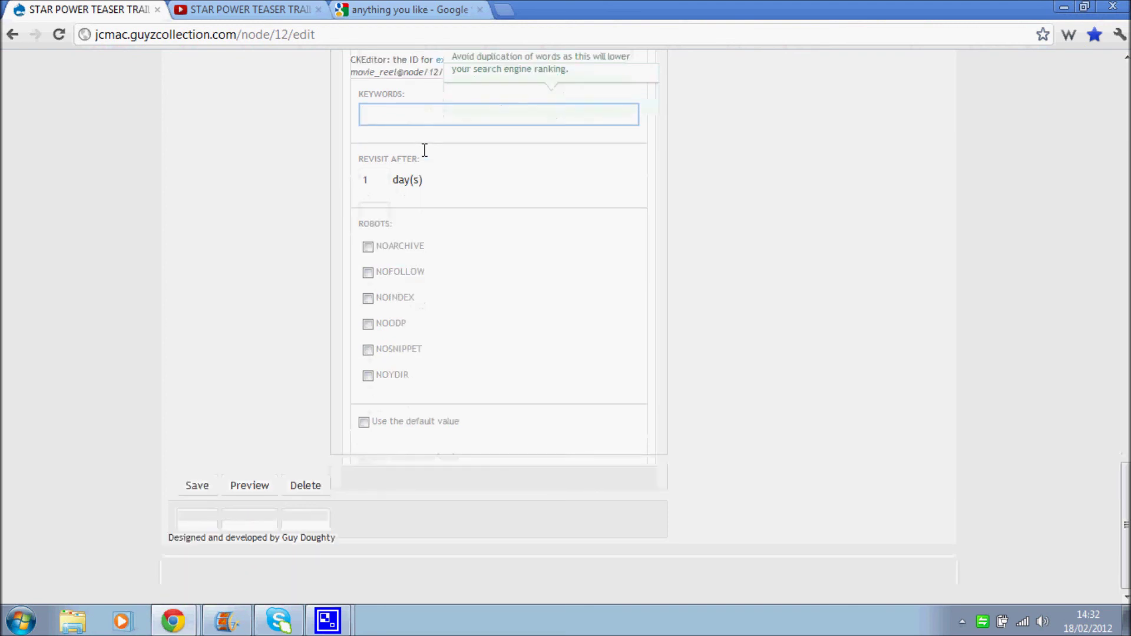
pyautogui.click(392, 113)
pyautogui.click(295, 111)
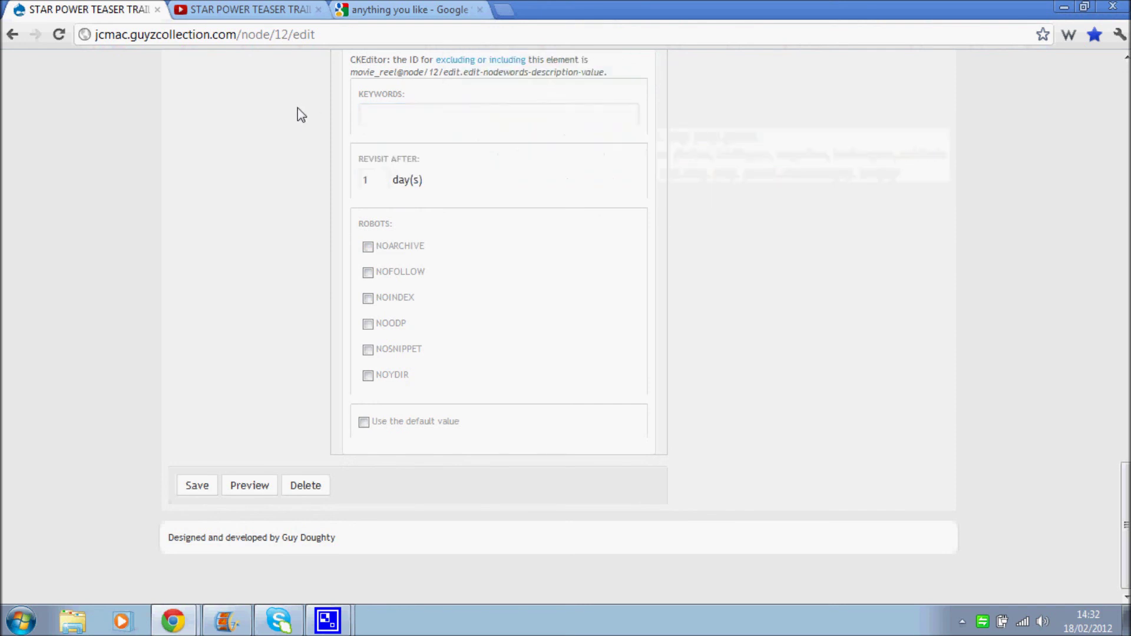
# - Tick 'Use the default value' for the Robots meta tags
pyautogui.moveTo(401, 185)
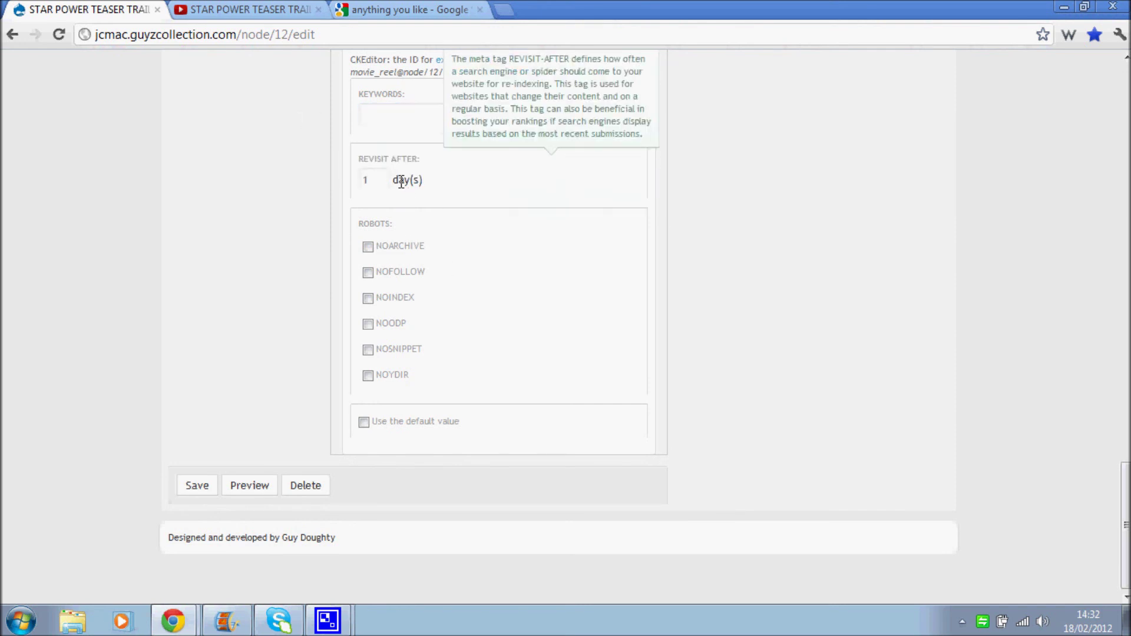
pyautogui.moveTo(416, 411)
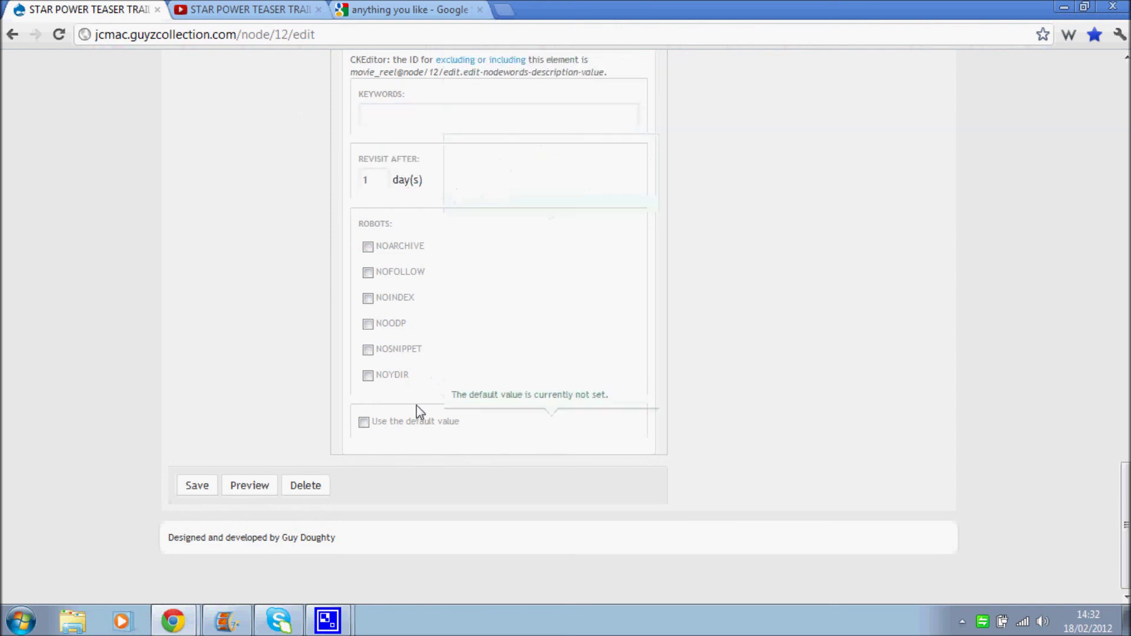
pyautogui.click(365, 424)
pyautogui.moveTo(448, 321)
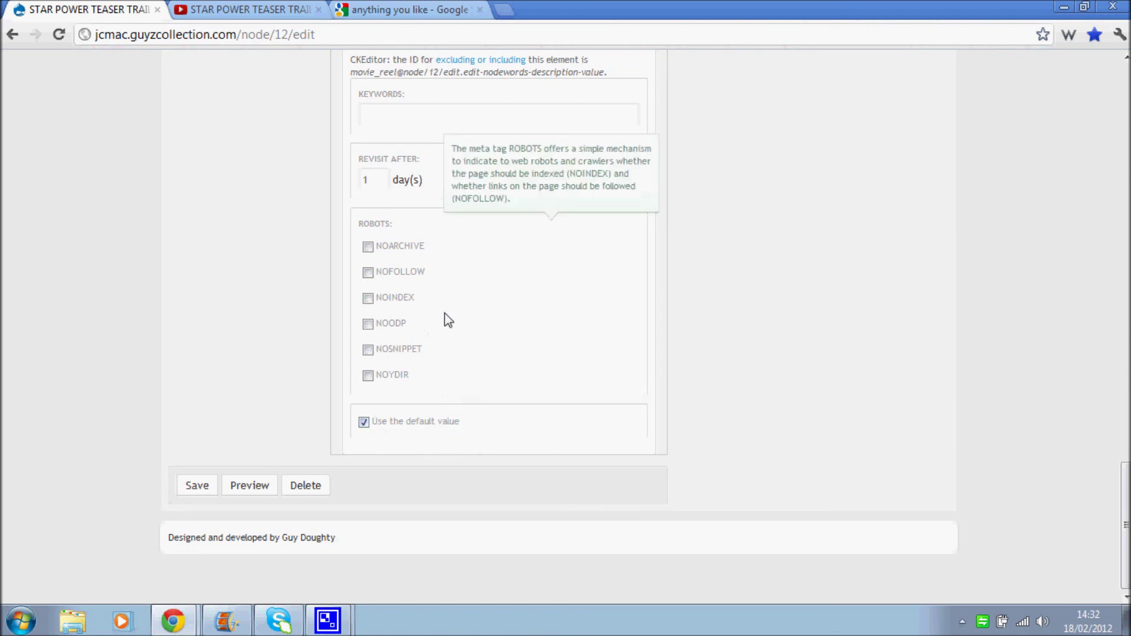
pyautogui.moveTo(511, 392)
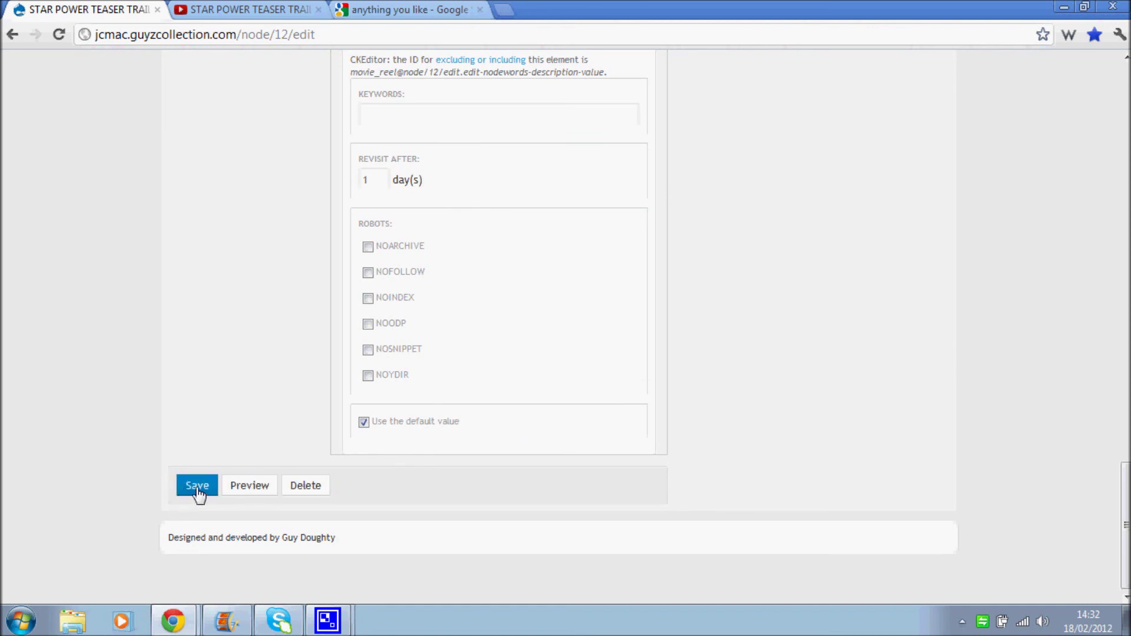
# - Set the reel's comment settings to Read/Write and save the Movie Reel
pyautogui.scroll(5, 250, 374)
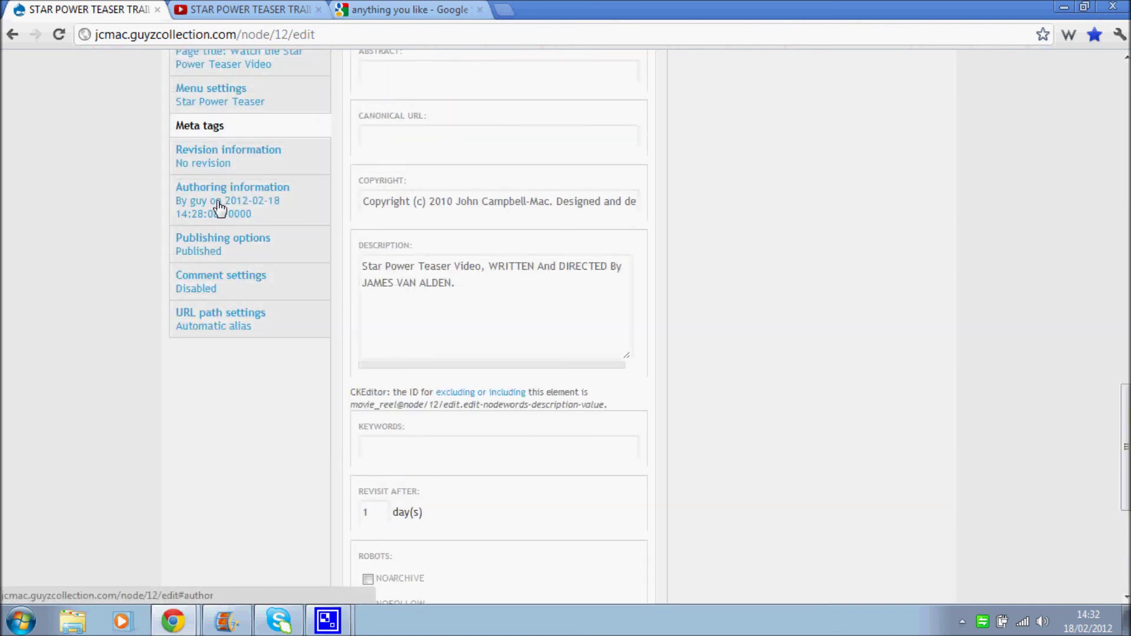
pyautogui.click(220, 248)
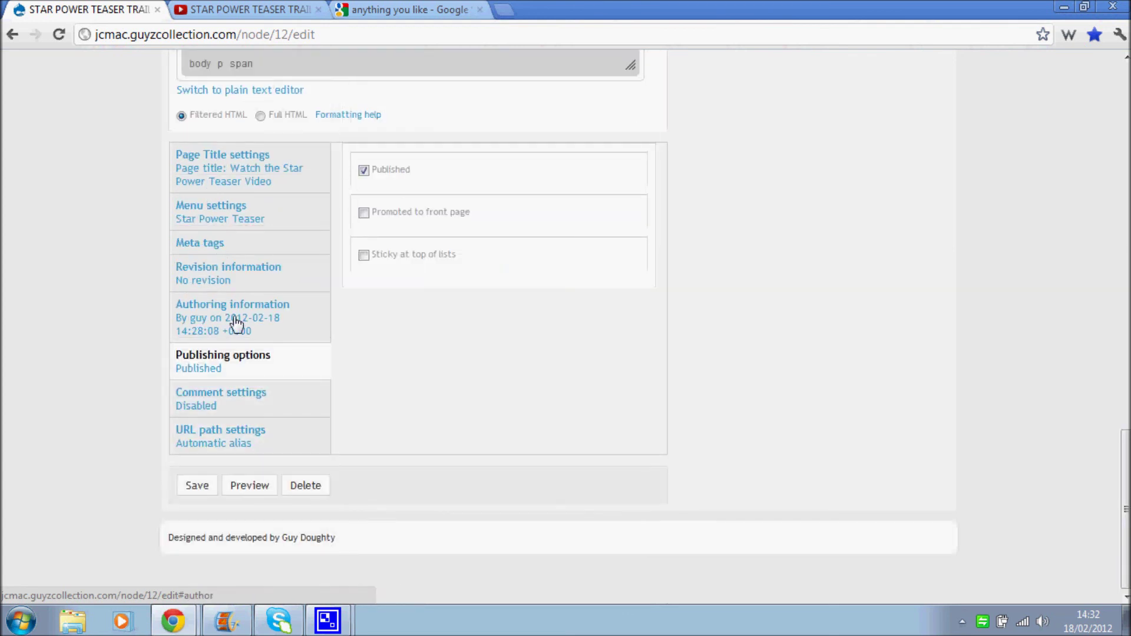
pyautogui.click(235, 407)
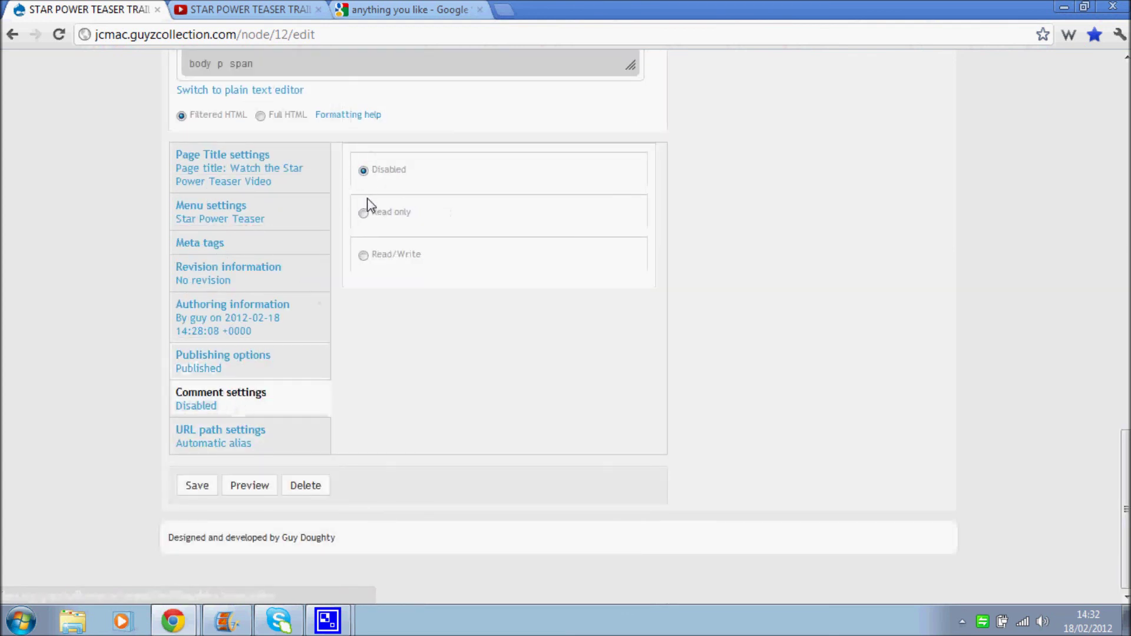
pyautogui.click(364, 256)
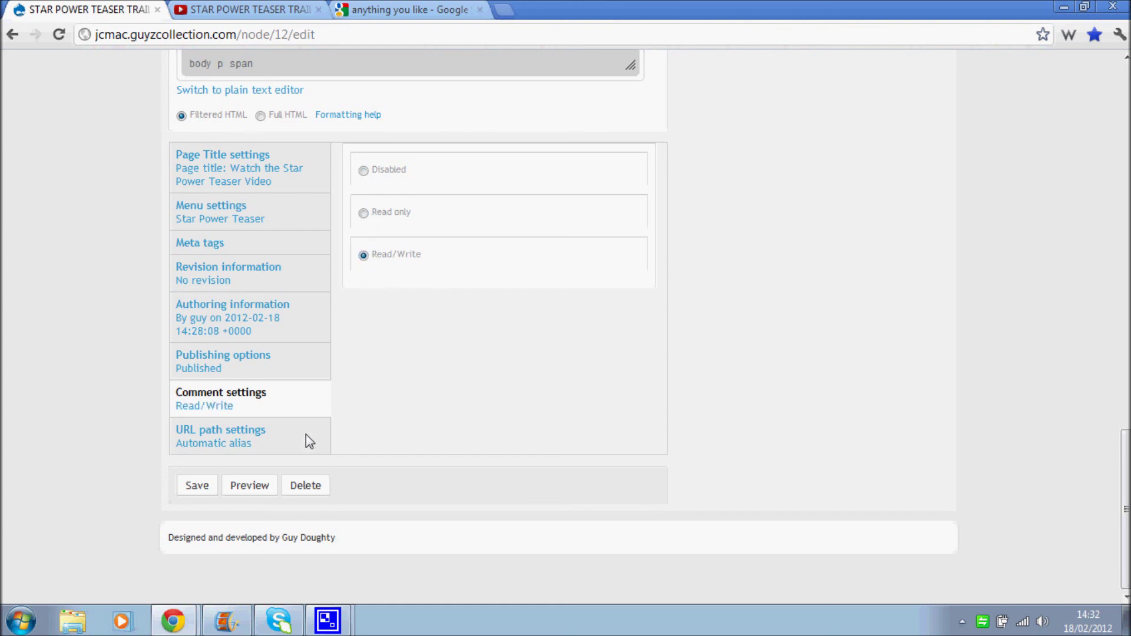
pyautogui.click(204, 489)
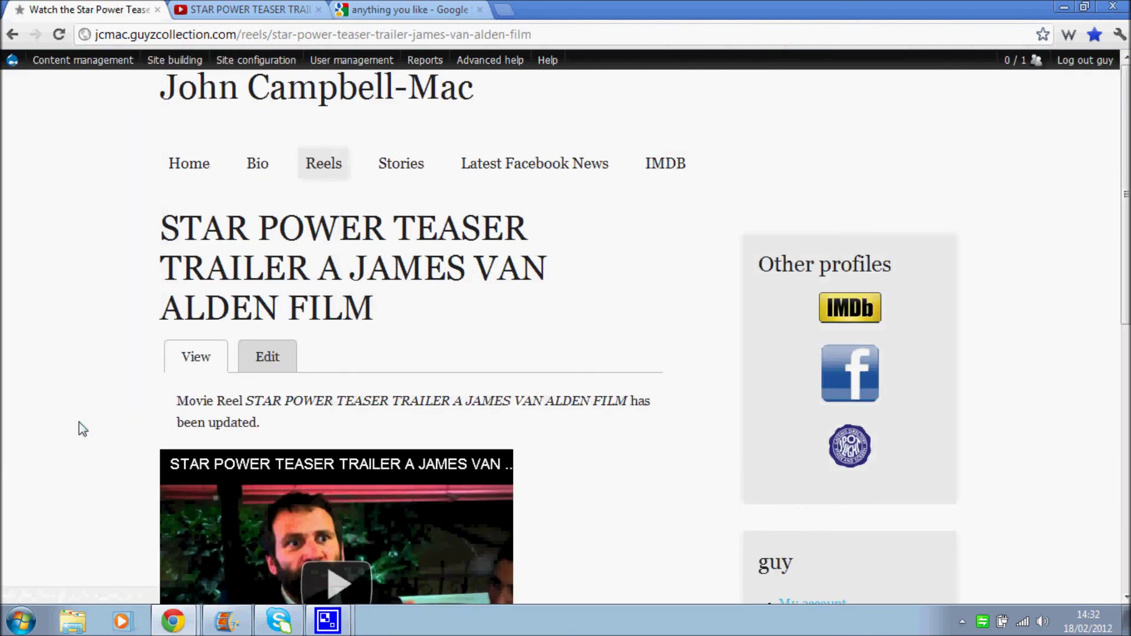
# - Scroll down the updated Star Power reel page to review the embedded trailer and credits
pyautogui.scroll(-5, 83, 429)
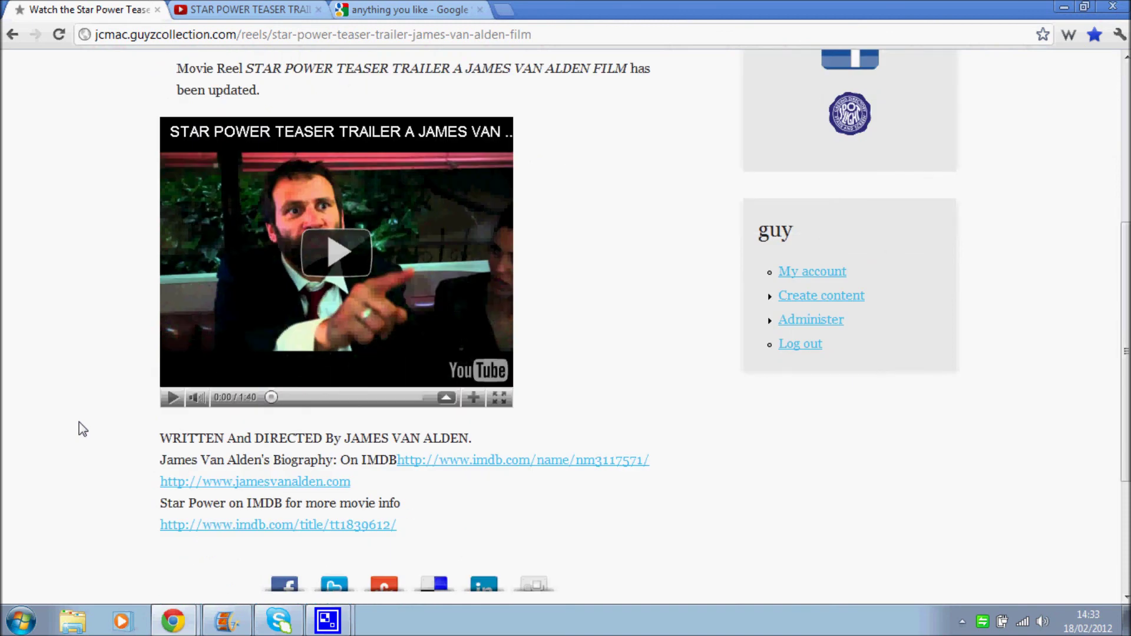